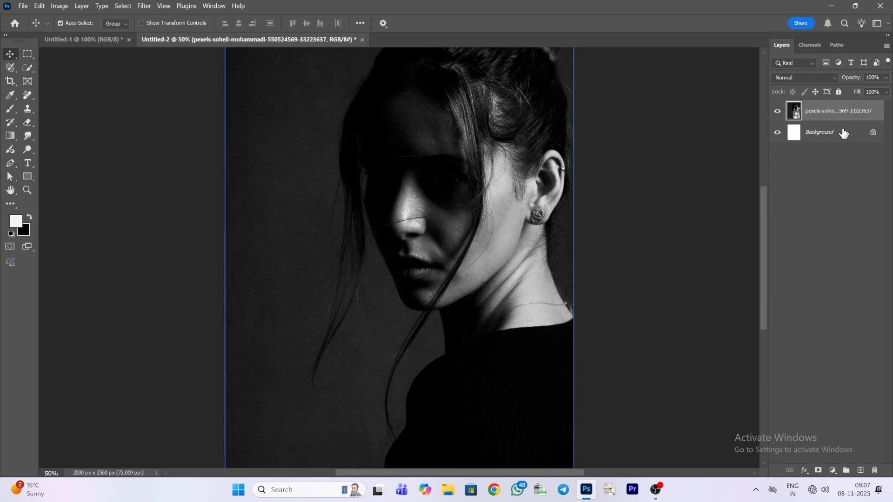
# Step: Add a layer mask to the portrait layer and make a rectangular selection over roughly the left half of the canvas at full height
pyautogui.click(820, 470)
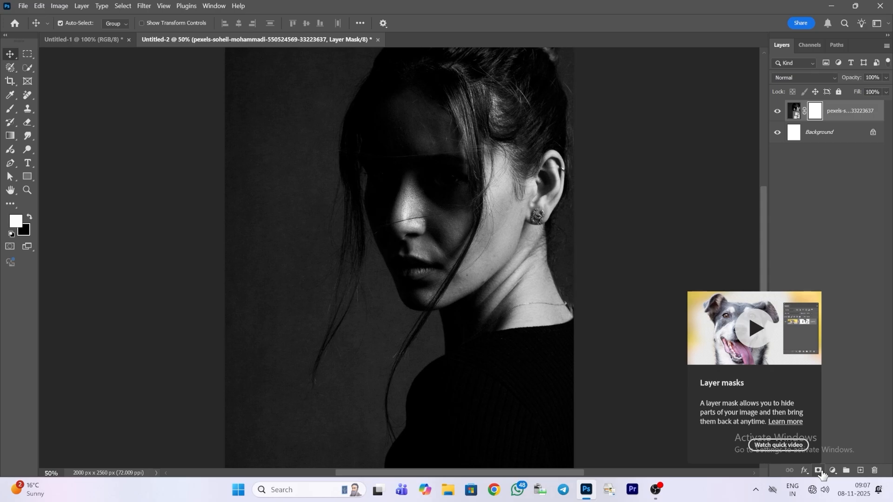
pyautogui.click(24, 56)
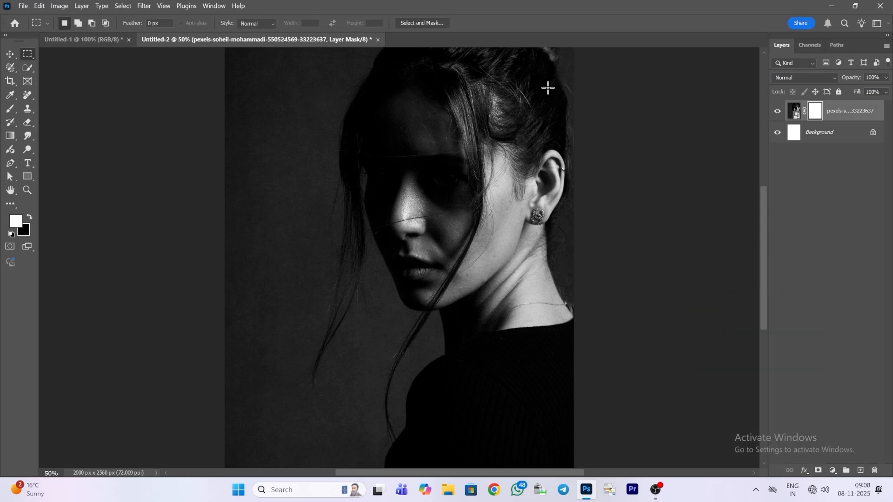
pyautogui.scroll(2, 233, 78)
pyautogui.scroll(-2, 316, 147)
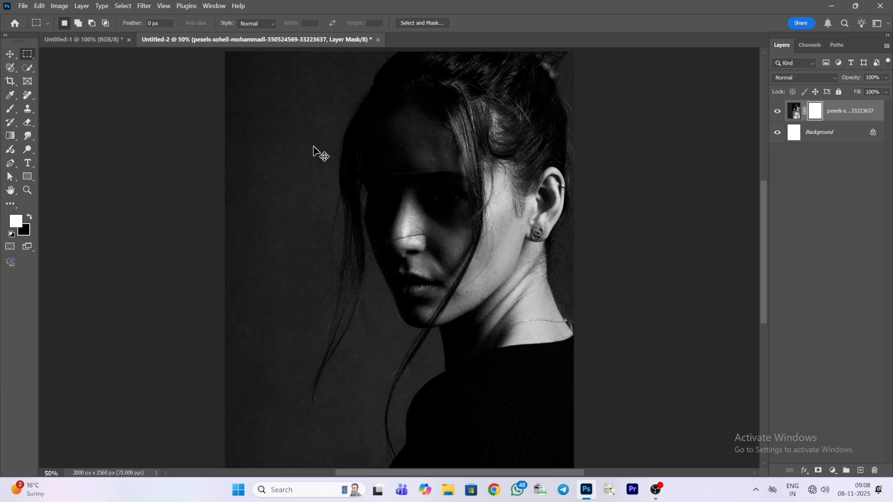
pyautogui.hotkey('ctrl', '-')
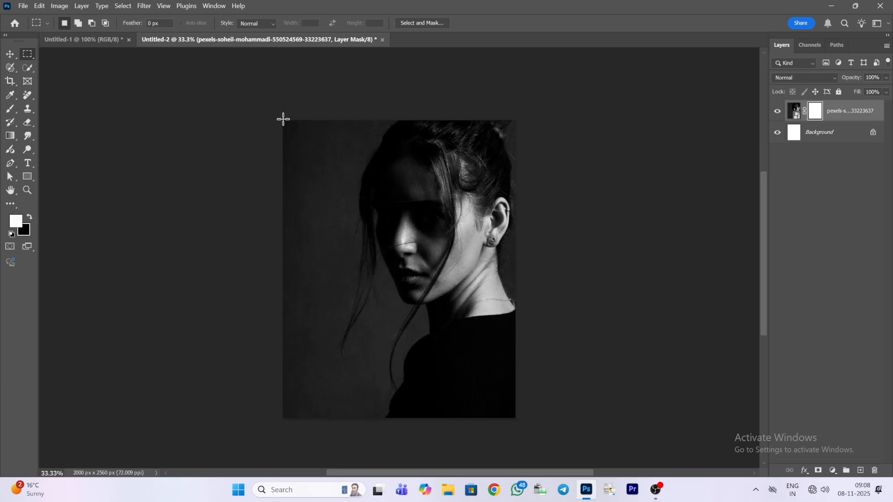
pyautogui.moveTo(283, 120); pyautogui.dragTo(417, 419)
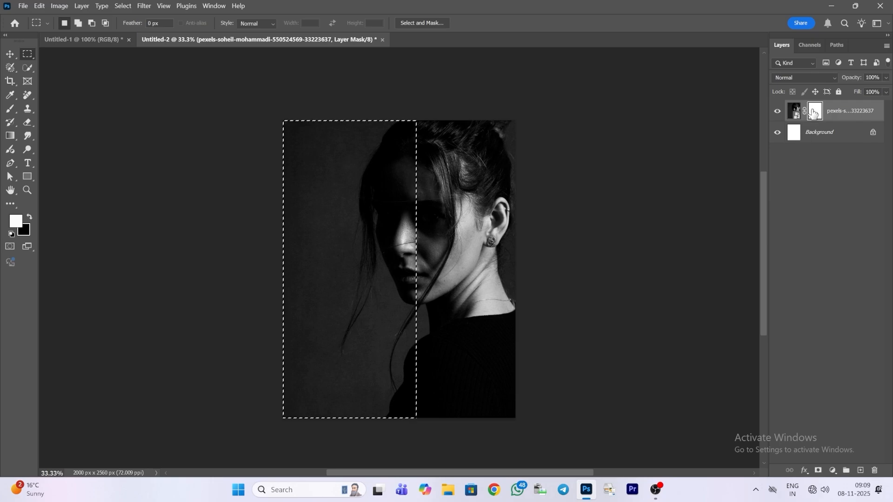
# Step: Clear the selected area on the portrait's layer mask to hide that part of the photo, and remove the selection
pyautogui.moveTo(812, 112); pyautogui.dragTo(816, 122)
pyautogui.press('Delete')
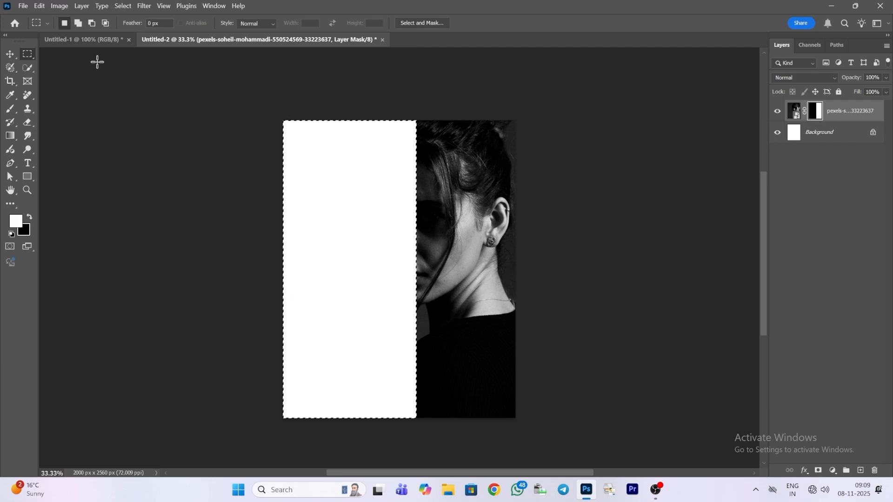
pyautogui.click(130, 5)
pyautogui.click(135, 27)
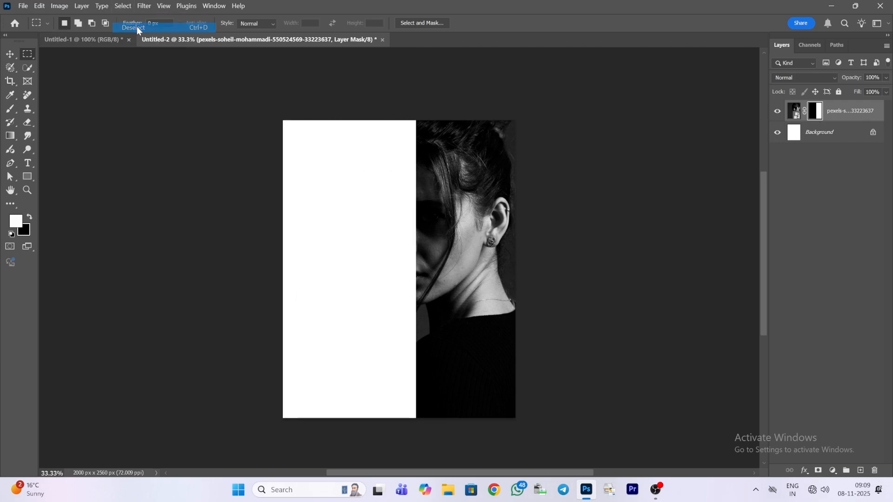
# Step: Shift the whole "SHE IS WHO SHE THINK SHE IS." text right until its longest line meets the photo's edge
pyautogui.click(28, 163)
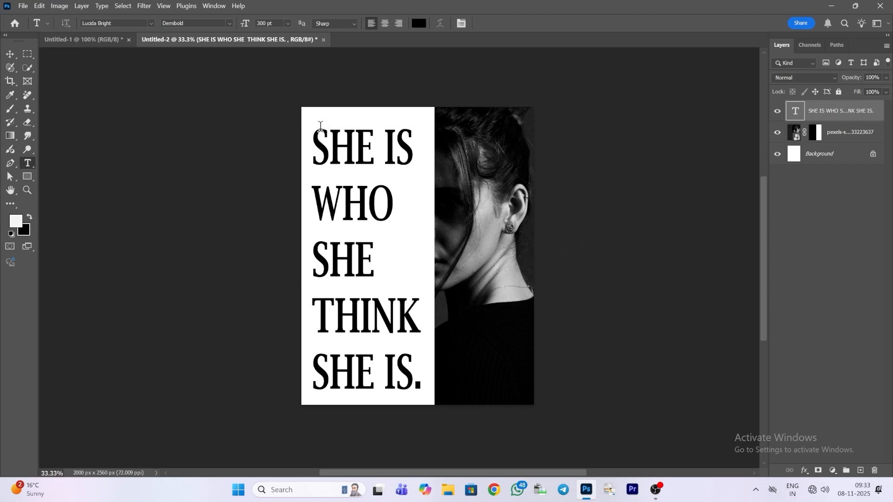
pyautogui.moveTo(314, 132); pyautogui.dragTo(420, 361)
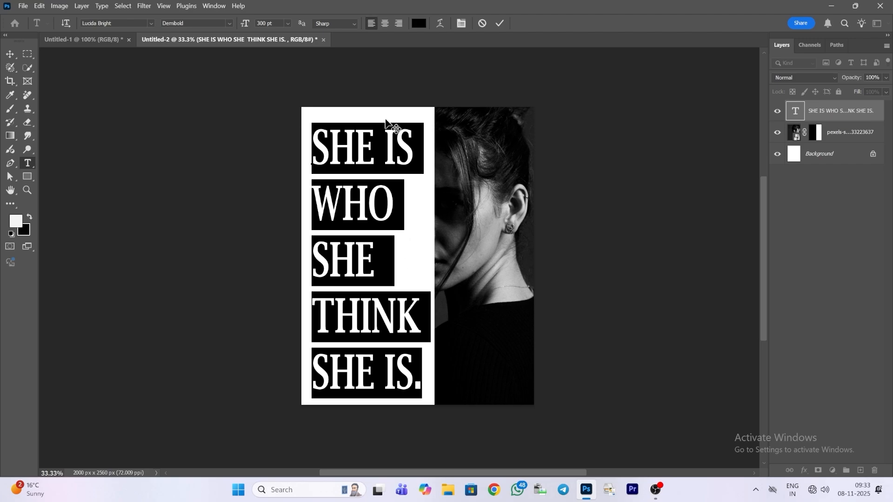
pyautogui.moveTo(389, 119); pyautogui.dragTo(397, 114)
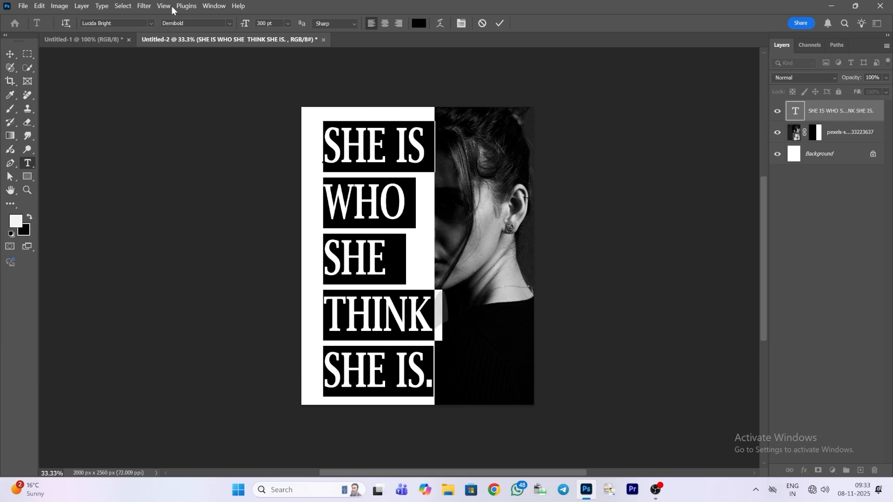
# Step: Try a horizontal flip on the headline text and flip it back
pyautogui.click(39, 6)
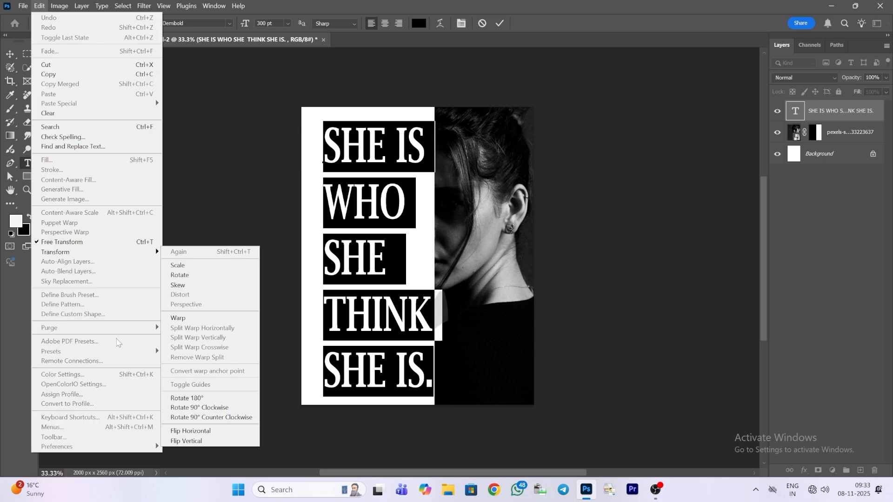
pyautogui.moveTo(142, 251)
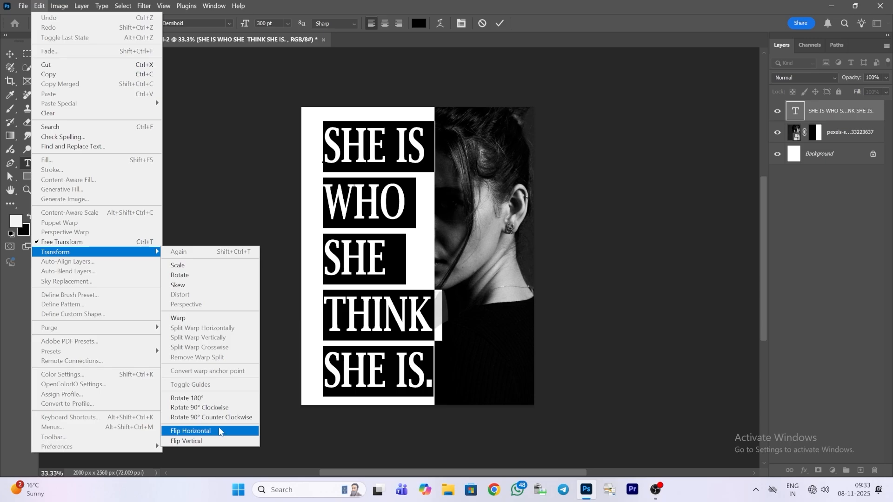
pyautogui.click(218, 431)
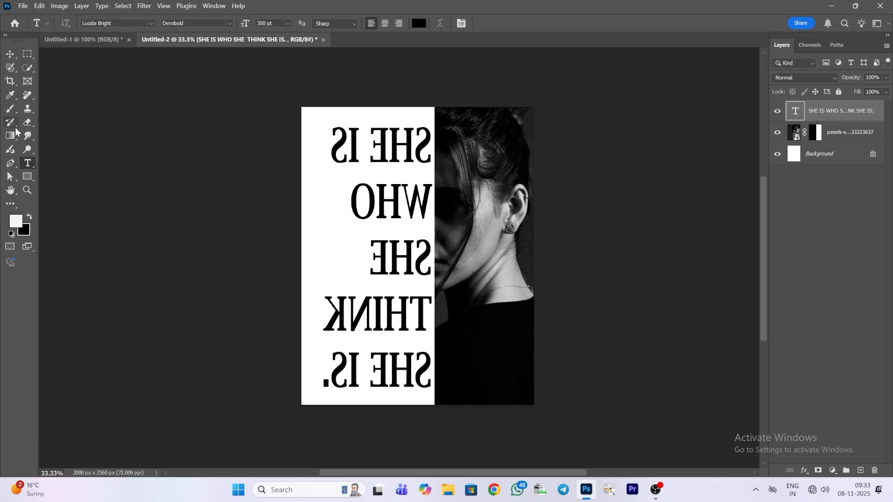
pyautogui.click(41, 8)
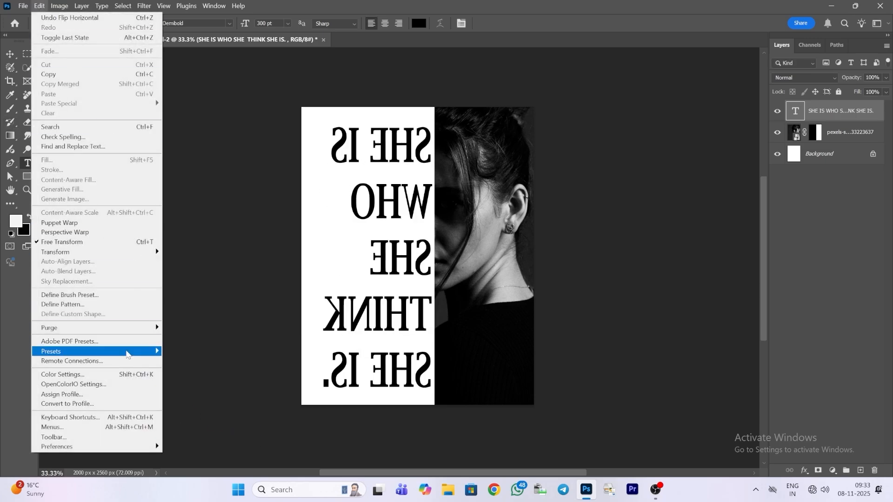
pyautogui.moveTo(135, 258)
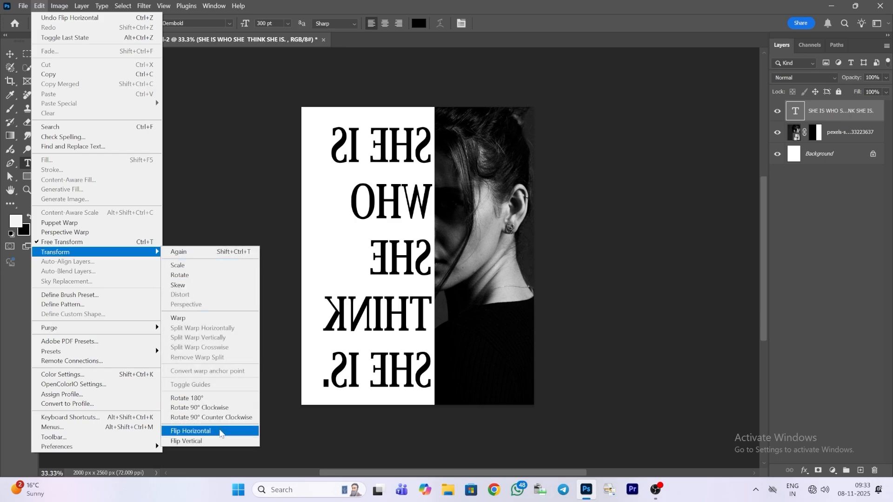
pyautogui.click(220, 432)
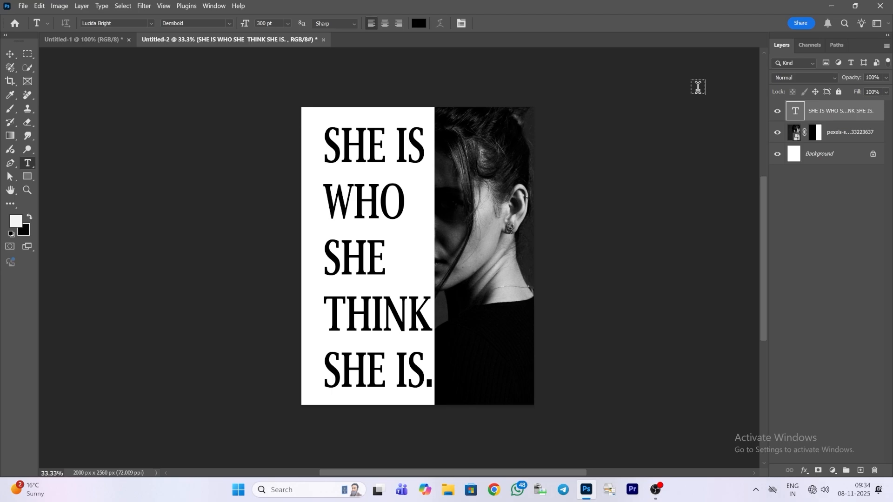
# Step: Duplicate the masked portrait layer and place the copy above the headline text layer
pyautogui.click(845, 138)
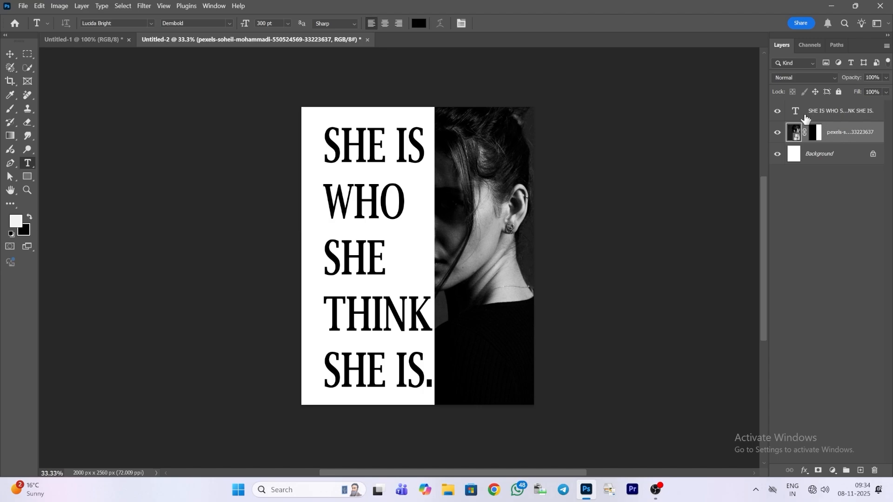
pyautogui.hotkey('ctrl', 'j')
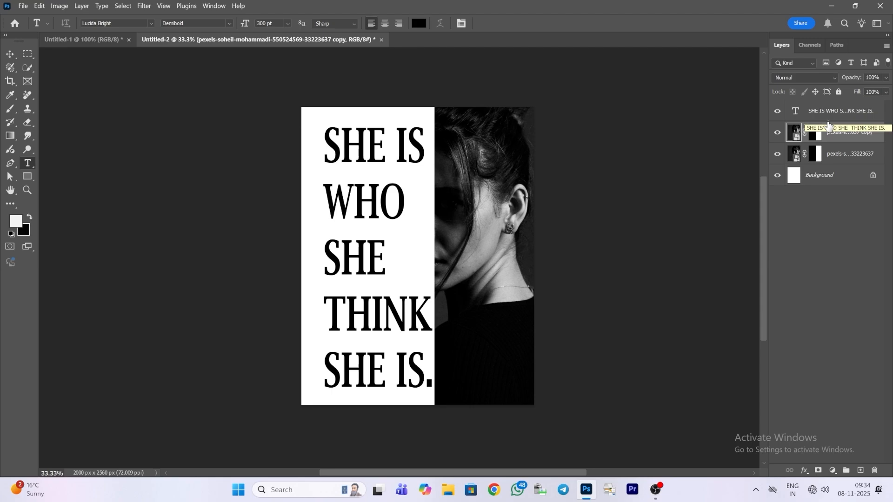
pyautogui.moveTo(868, 134); pyautogui.dragTo(869, 111)
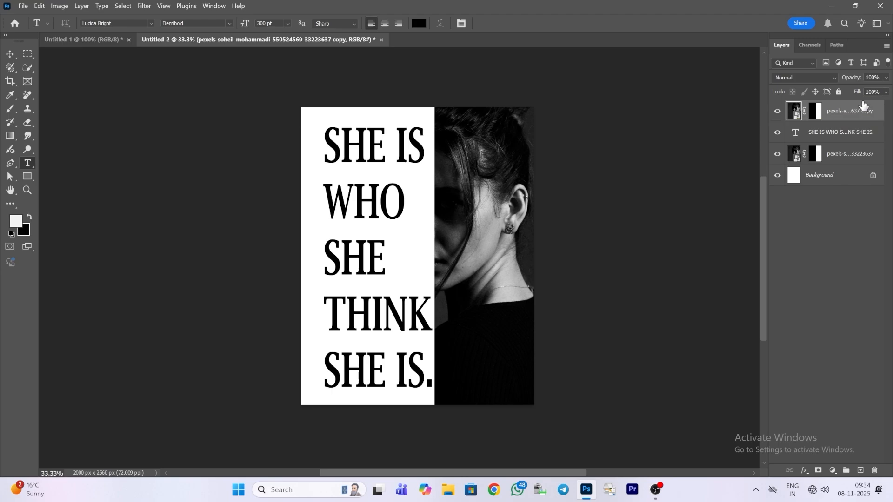
# Step: Delete the layer mask from the portrait copy and clip the copy to the headline text layer below it
pyautogui.click(817, 110)
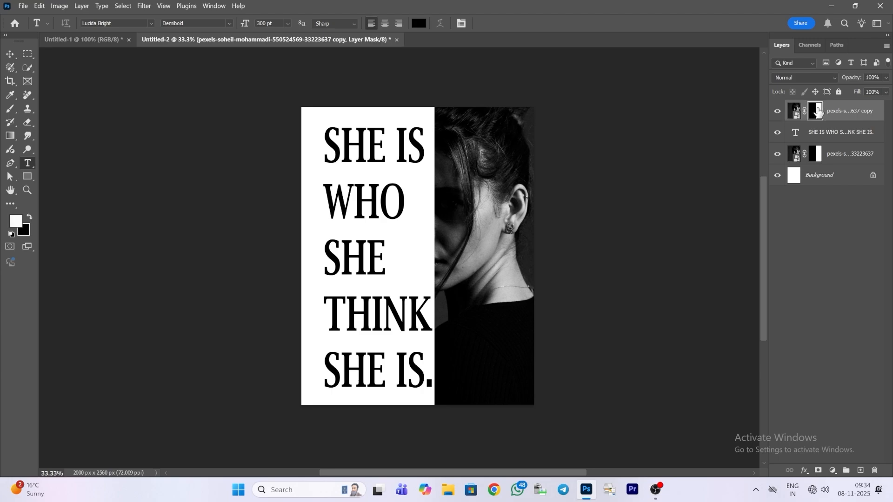
pyautogui.moveTo(817, 111); pyautogui.dragTo(877, 475)
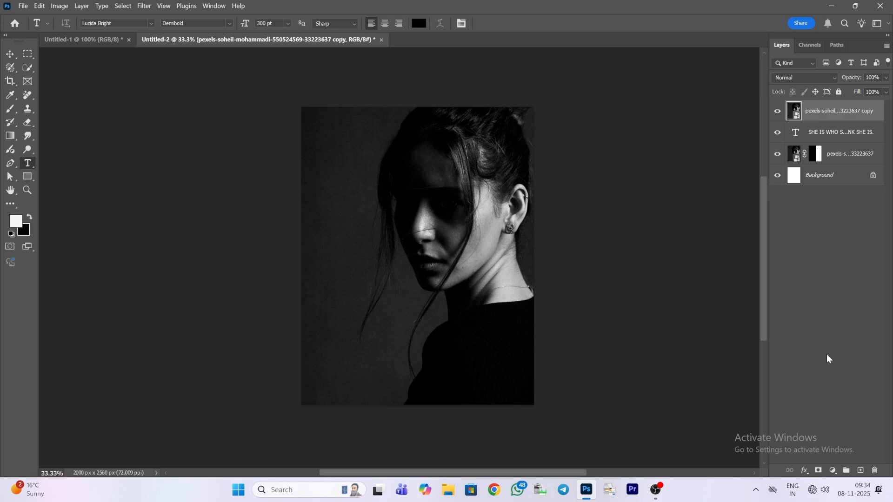
pyautogui.moveTo(833, 116); pyautogui.dragTo(833, 118)
pyautogui.keyDown('alt'); pyautogui.click(833, 119); pyautogui.keyUp('alt')
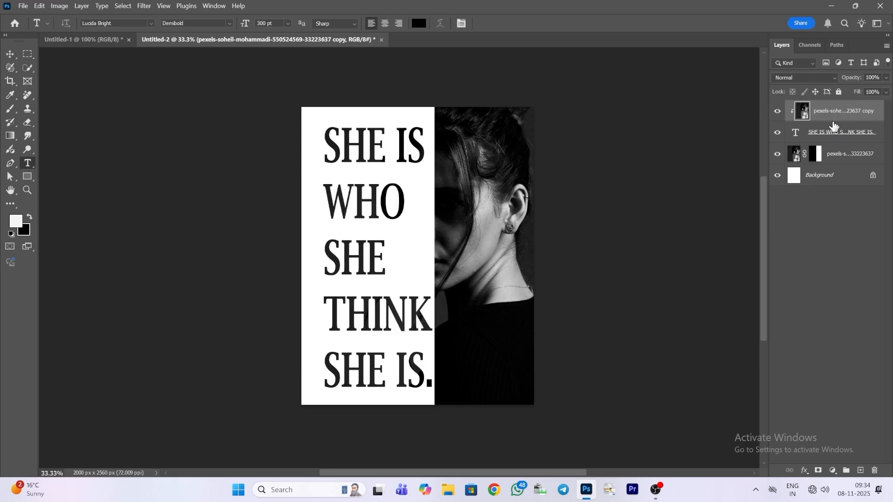
# Step: Add a Brightness/Contrast adjustment layer above all layers with brightness -16 and contrast 30
pyautogui.click(833, 255)
pyautogui.click(833, 471)
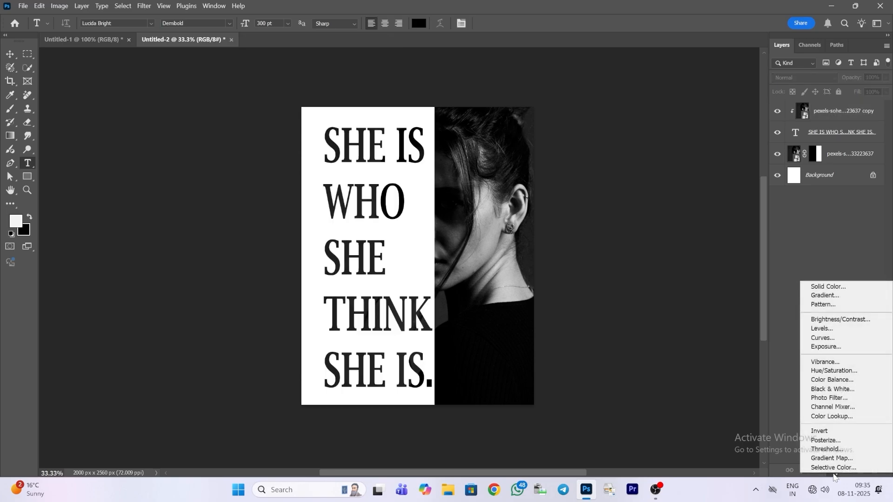
pyautogui.click(831, 321)
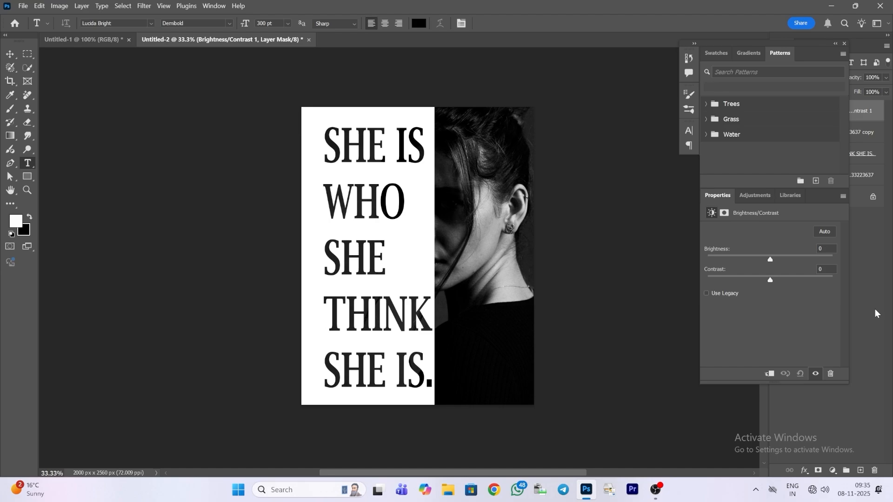
pyautogui.moveTo(771, 278); pyautogui.dragTo(777, 278)
pyautogui.moveTo(789, 277); pyautogui.dragTo(766, 266)
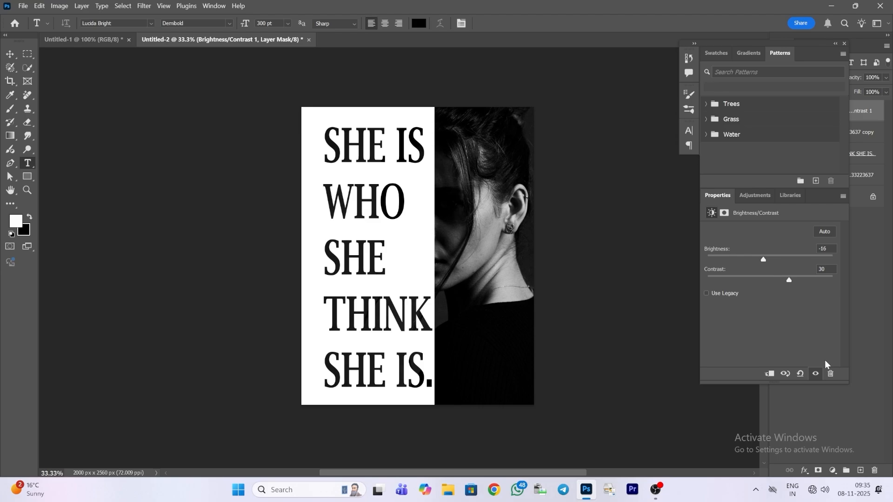
pyautogui.click(880, 293)
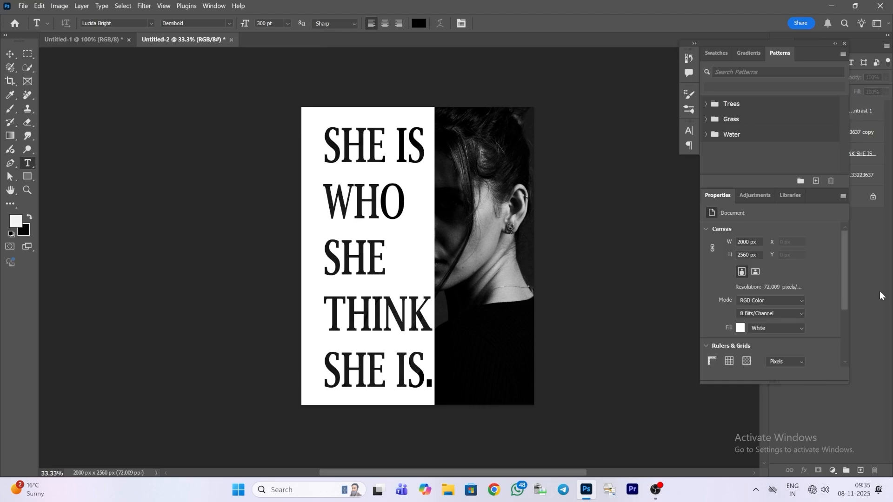
pyautogui.click(845, 44)
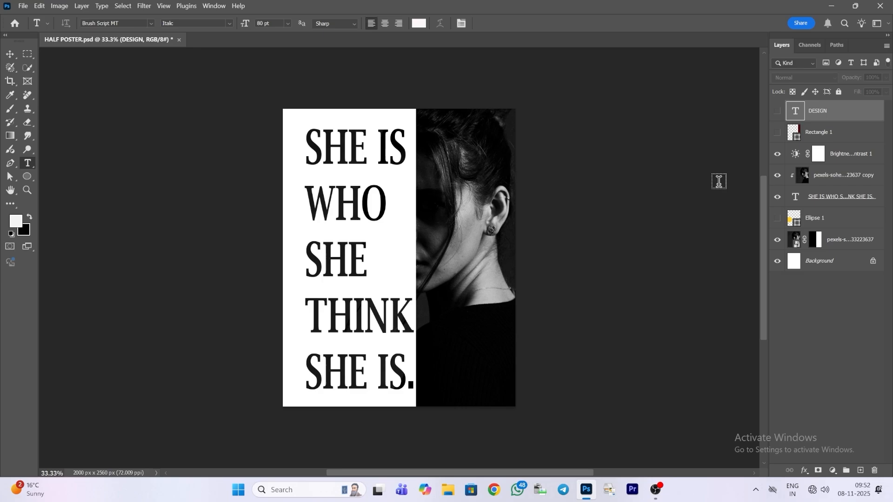
# Step: Show the hidden Rectangle 1, Ellipse 1 and DESIGN layers
pyautogui.click(778, 135)
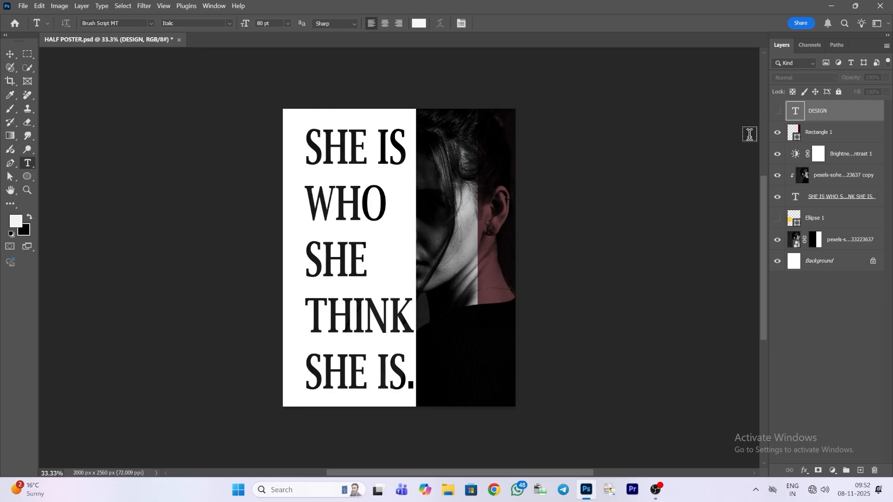
pyautogui.click(777, 219)
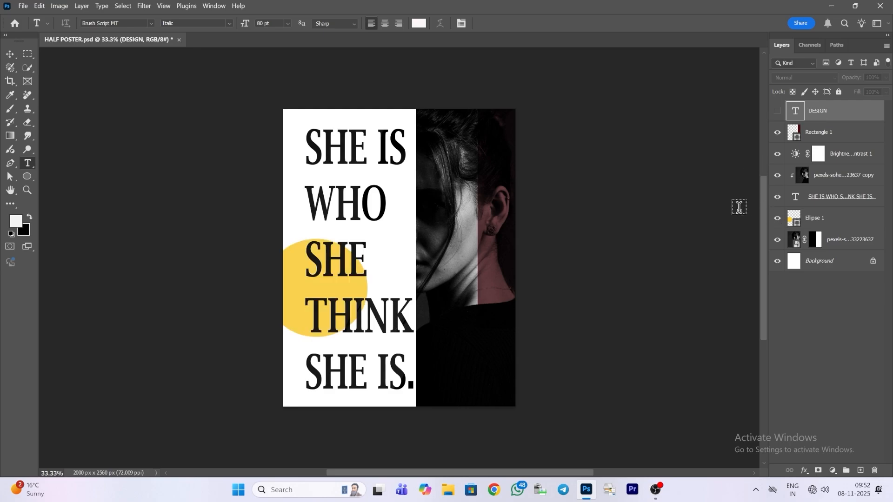
pyautogui.click(778, 112)
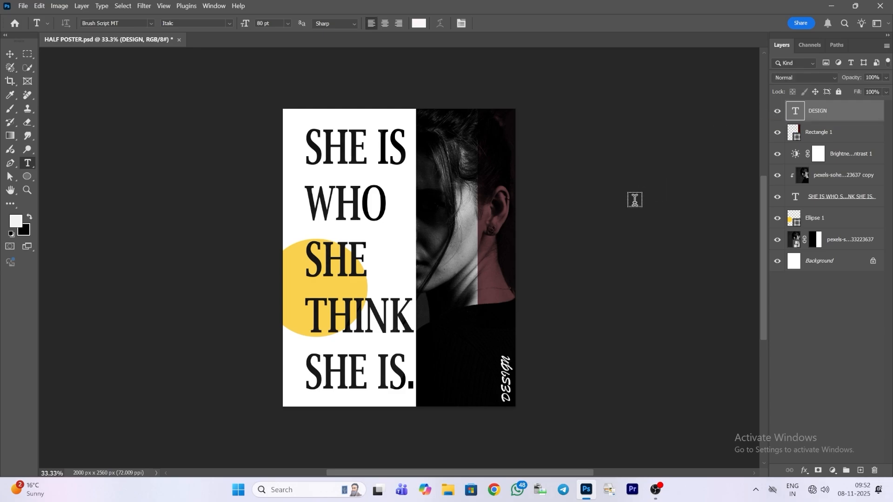
# Step: Add the text QUOTES on the dark area below the portrait's face and set it in Bell MT Bold at 80 pt
pyautogui.click(428, 331)
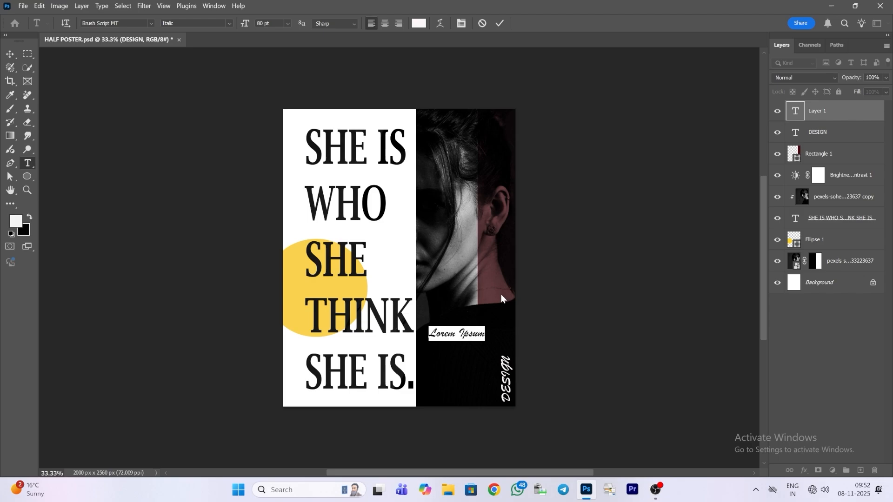
pyautogui.write('2')
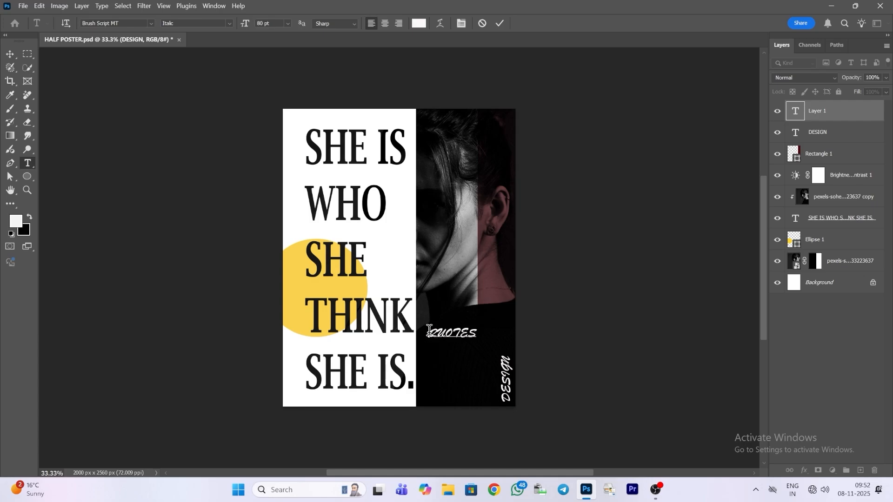
pyautogui.moveTo(426, 333); pyautogui.dragTo(489, 337)
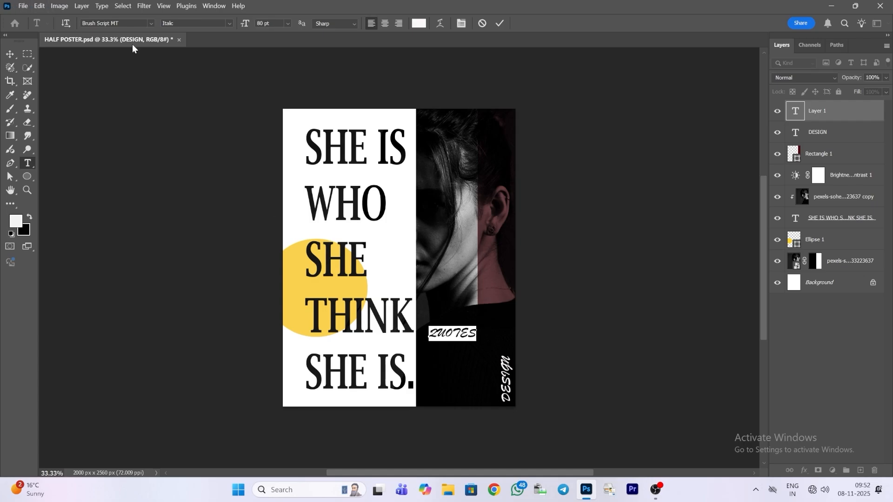
pyautogui.click(150, 23)
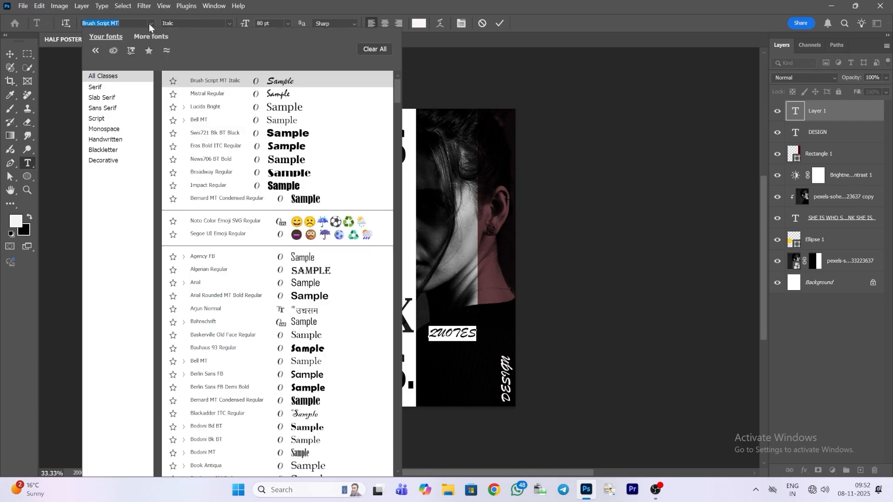
pyautogui.click(254, 115)
pyautogui.click(227, 24)
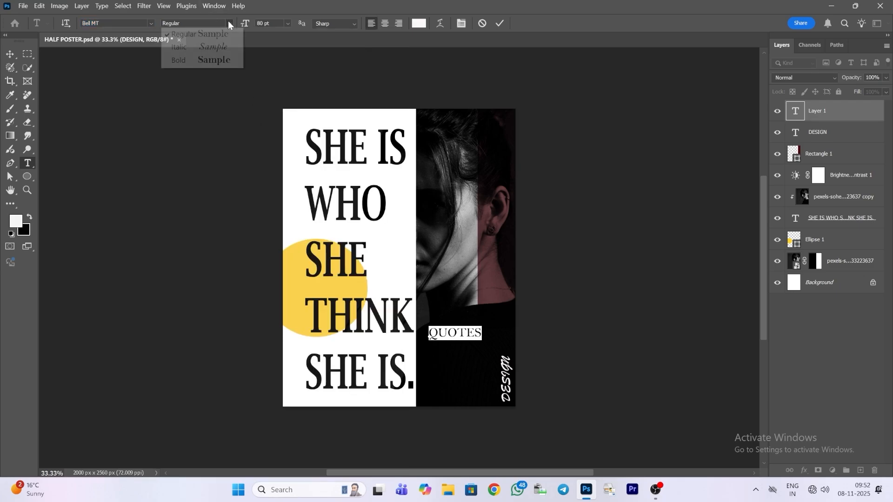
pyautogui.click(228, 60)
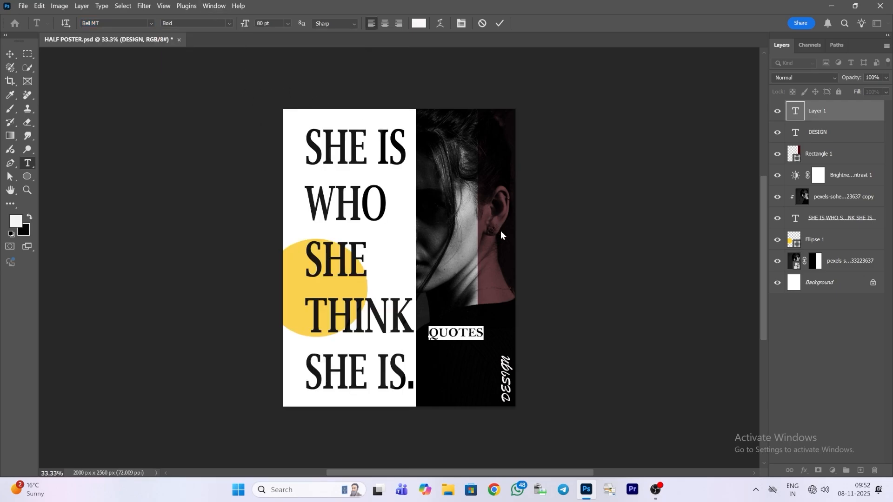
# Step: Rotate the QUOTES text about -90°, enlarge it to about 161% and place it vertically along the portrait half's lower inner edge
pyautogui.click(9, 54)
pyautogui.hotkey('ctrl', 't')
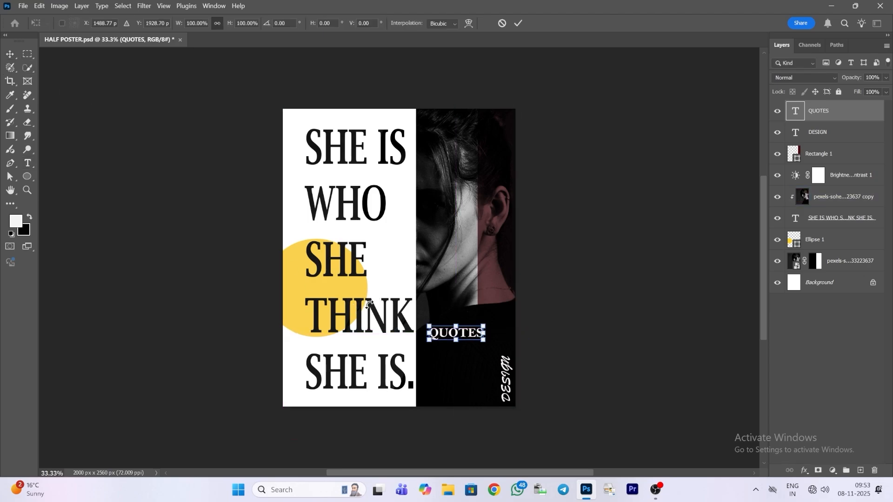
pyautogui.moveTo(488, 349); pyautogui.dragTo(486, 272)
pyautogui.moveTo(465, 359); pyautogui.dragTo(442, 377)
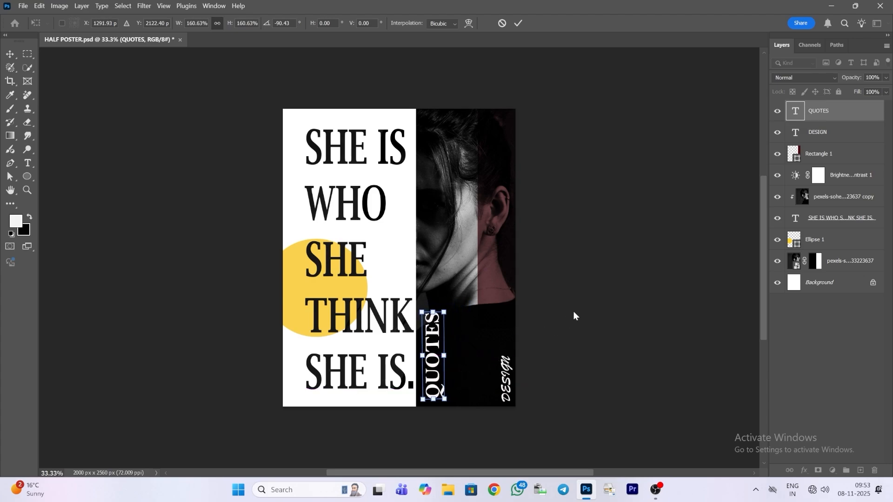
pyautogui.click(517, 24)
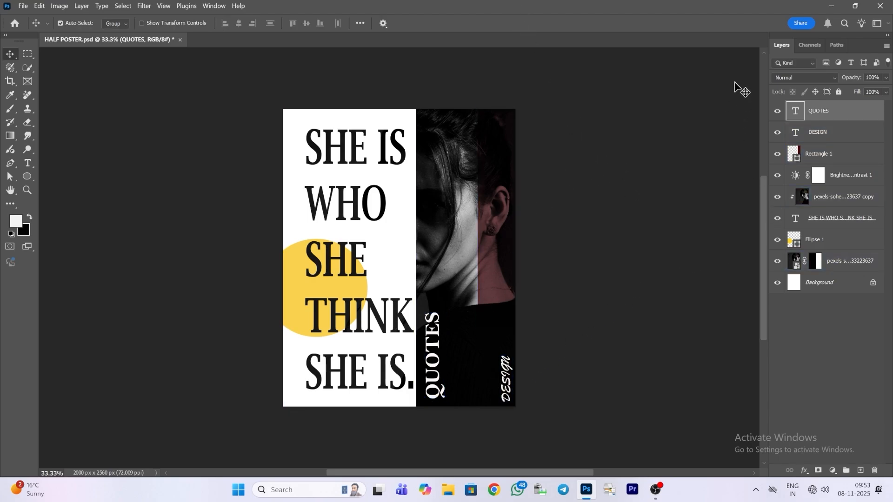
# Step: Rotate the DESIGN caption about 90° so it reads horizontally and place it beside the base of the QUOTES text
pyautogui.click(857, 135)
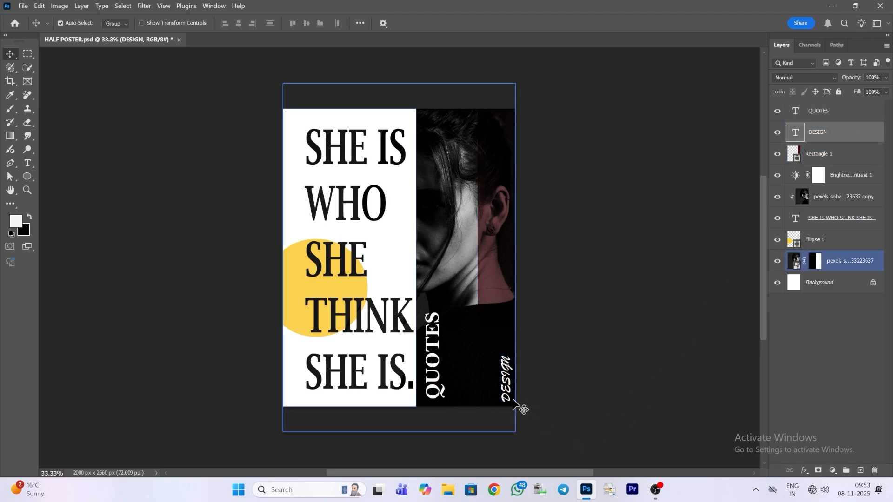
pyautogui.hotkey('ctrl', 't')
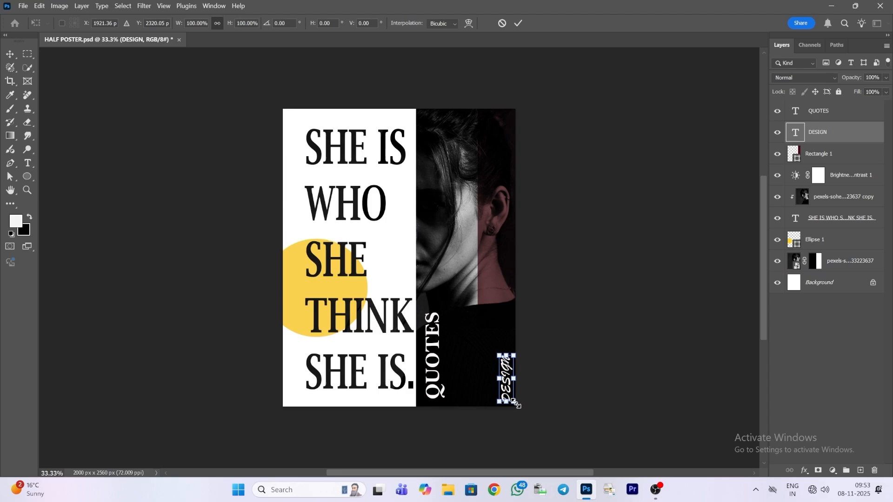
pyautogui.moveTo(514, 404); pyautogui.dragTo(486, 393)
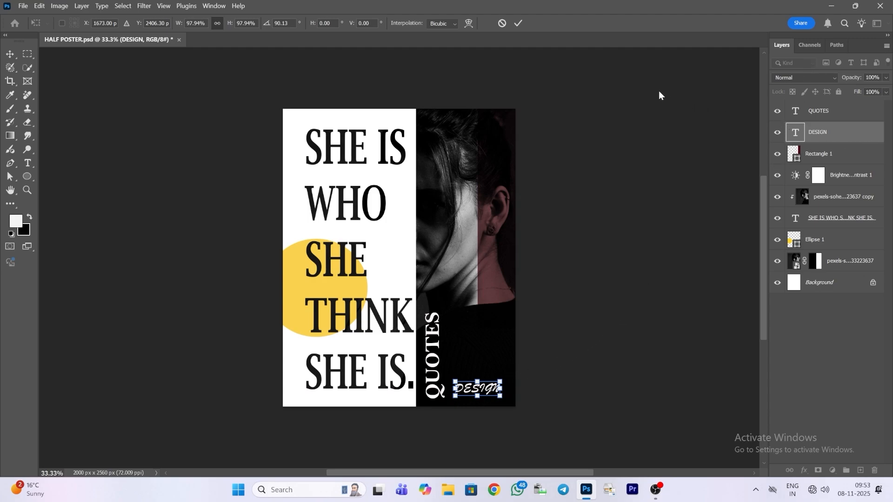
pyautogui.click(518, 23)
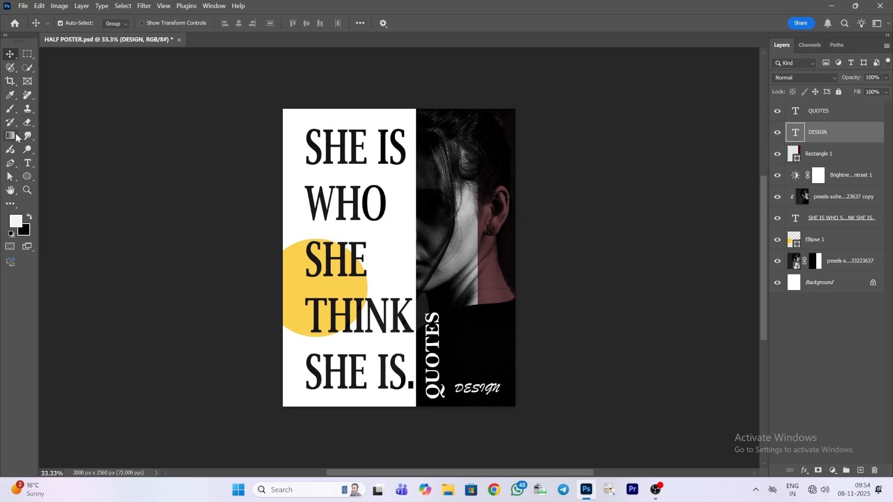
# Step: Draw a full-height vertical rectangle about 204 × 2558 px over the ends of the headline lines
pyautogui.click(26, 178)
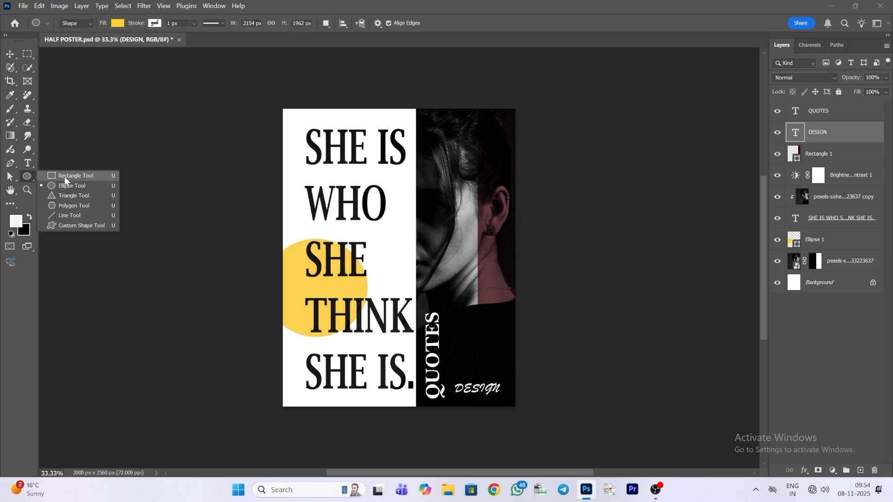
pyautogui.click(65, 176)
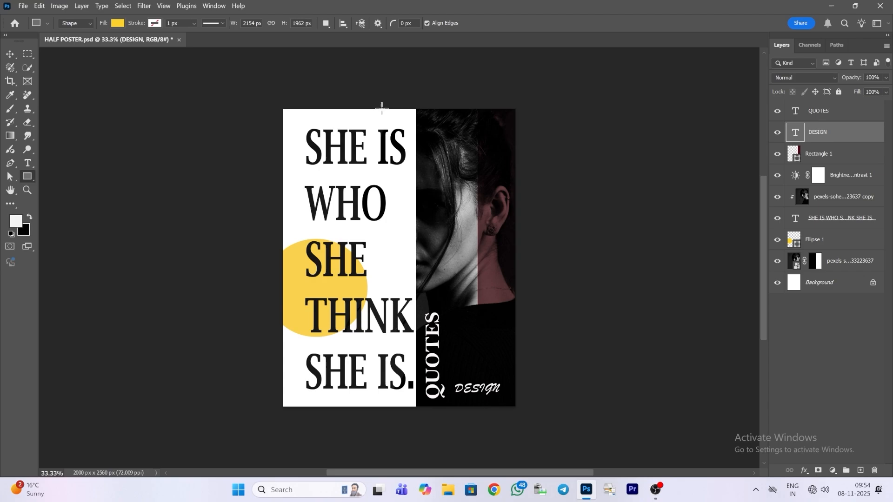
pyautogui.moveTo(382, 109); pyautogui.dragTo(405, 406)
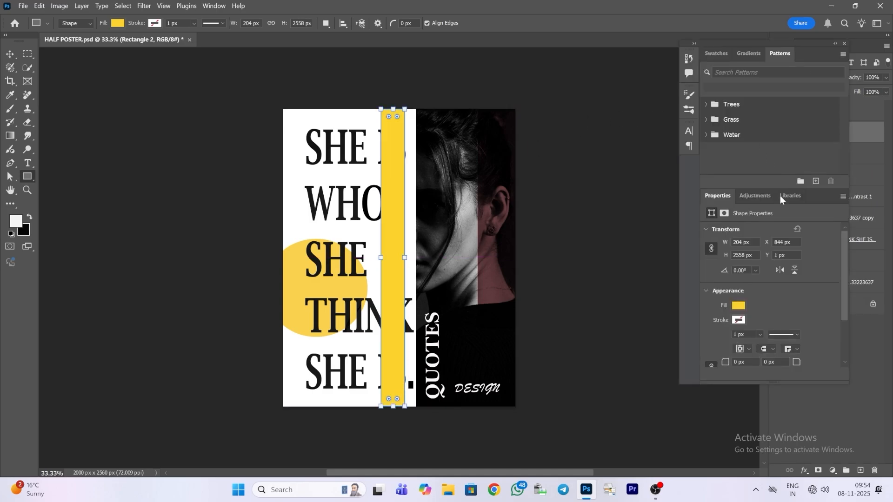
# Step: Change the new vertical rectangle's fill to dark navy blue, hex 111843
pyautogui.click(738, 306)
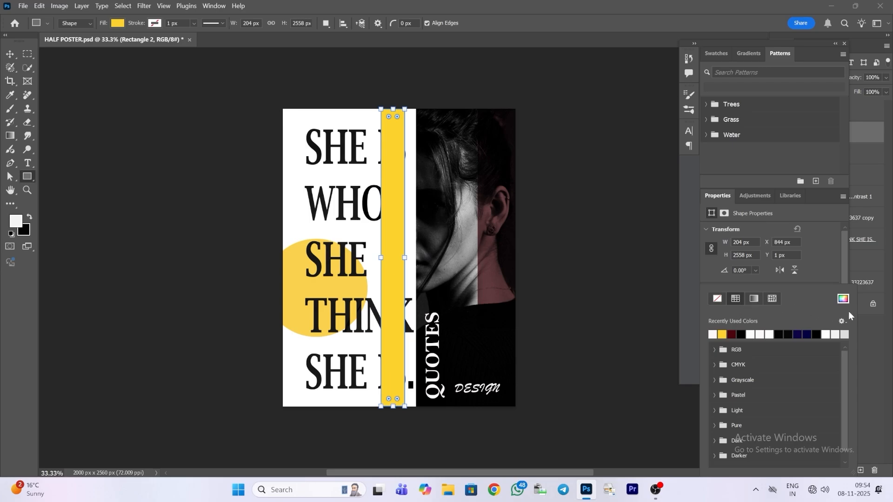
pyautogui.click(844, 299)
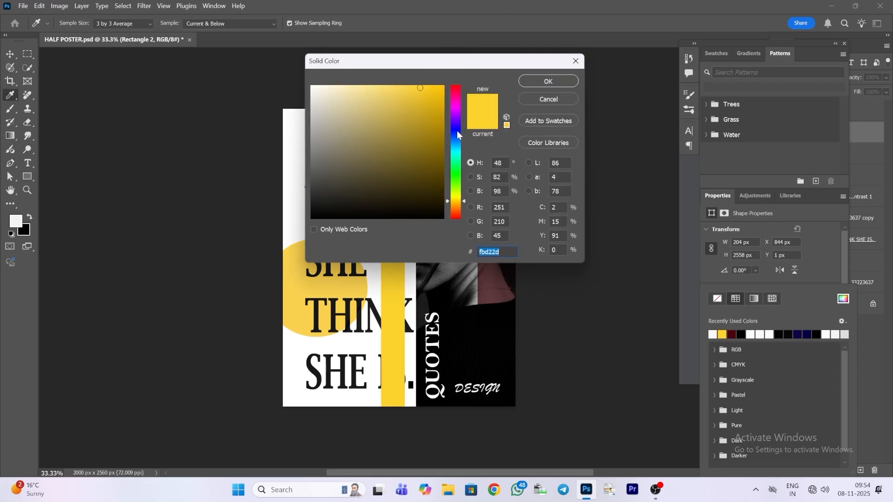
pyautogui.click(457, 134)
pyautogui.click(416, 163)
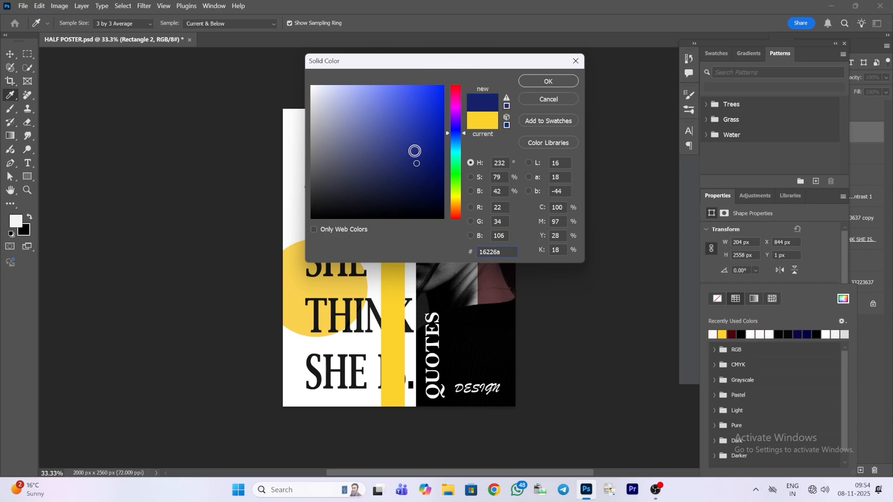
pyautogui.click(403, 97)
pyautogui.click(391, 205)
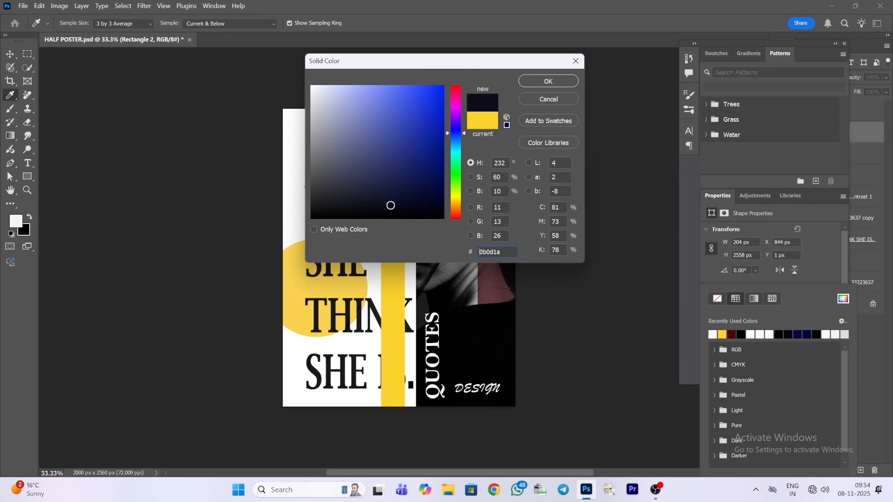
pyautogui.click(403, 172)
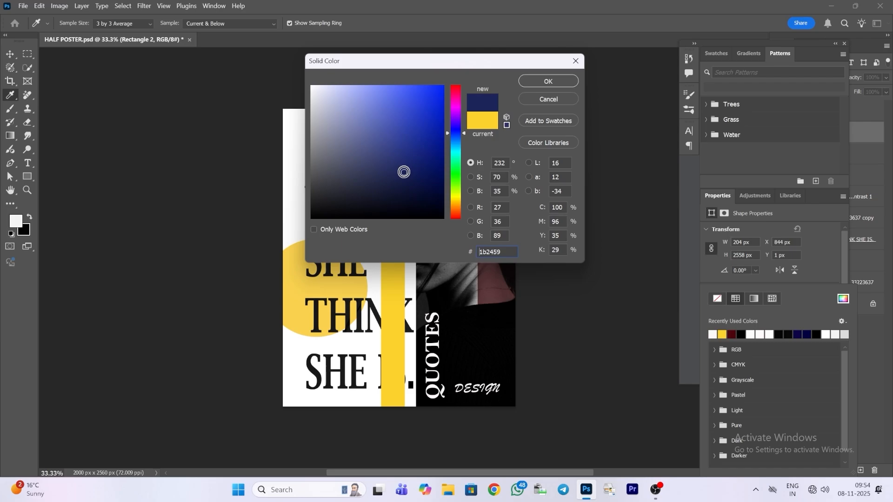
pyautogui.click(413, 194)
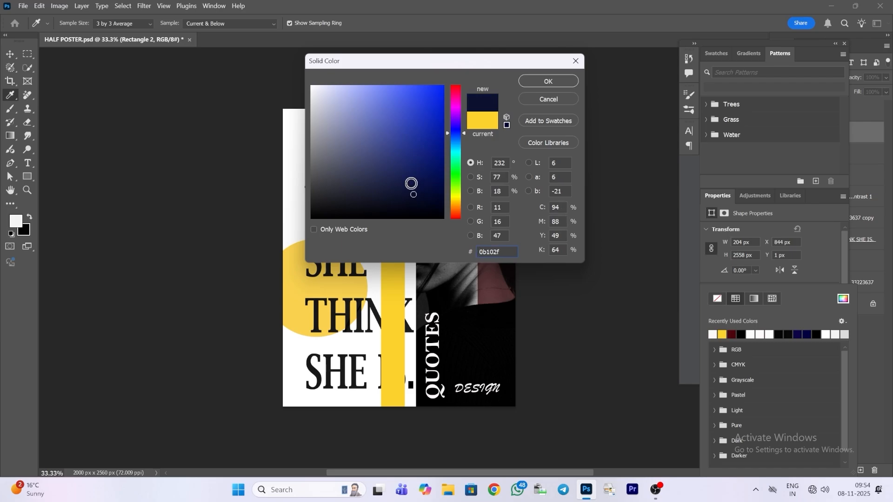
pyautogui.click(411, 183)
pyautogui.click(573, 80)
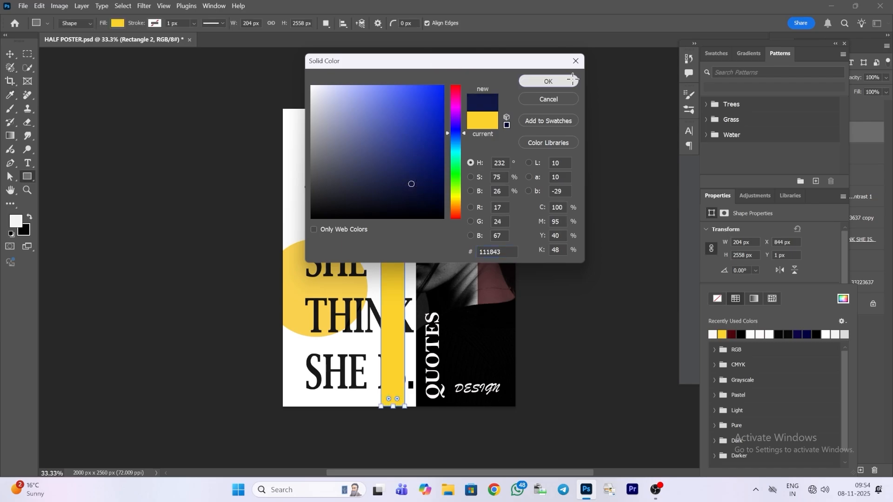
pyautogui.click(573, 80)
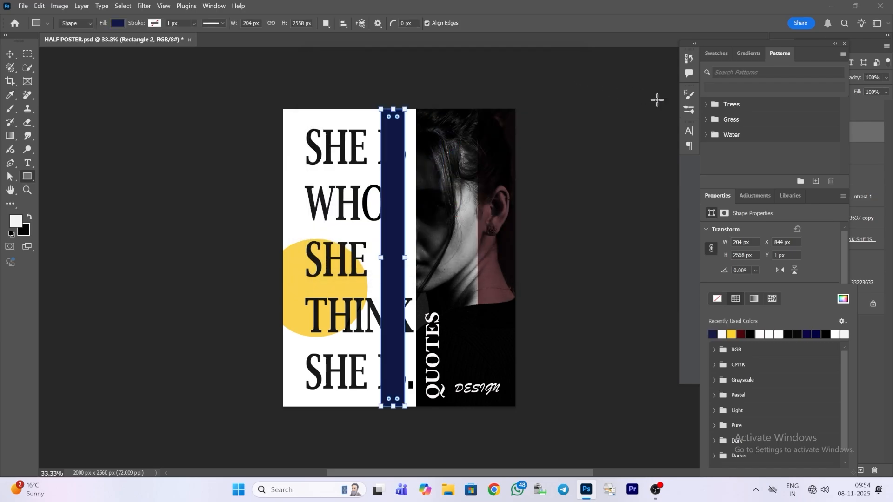
pyautogui.click(844, 43)
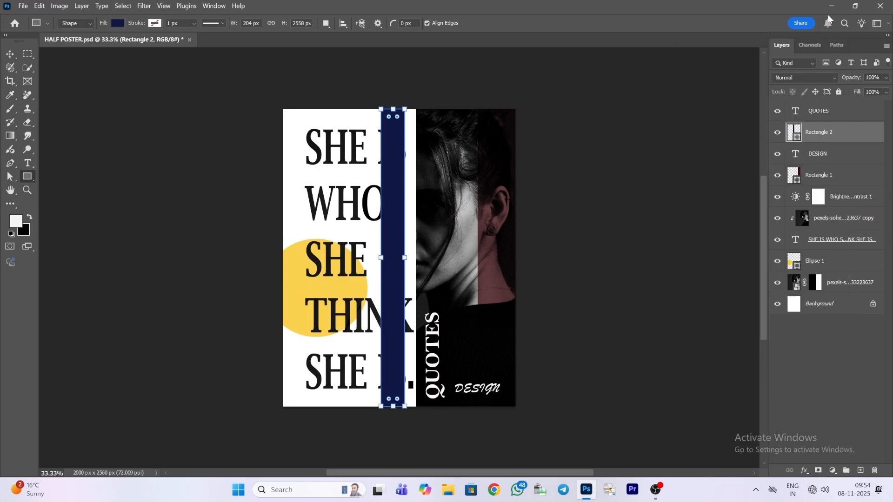
# Step: Set the navy rectangle layer's opacity to 85% and its blend mode to Multiply
pyautogui.click(887, 79)
pyautogui.moveTo(873, 95); pyautogui.dragTo(878, 95)
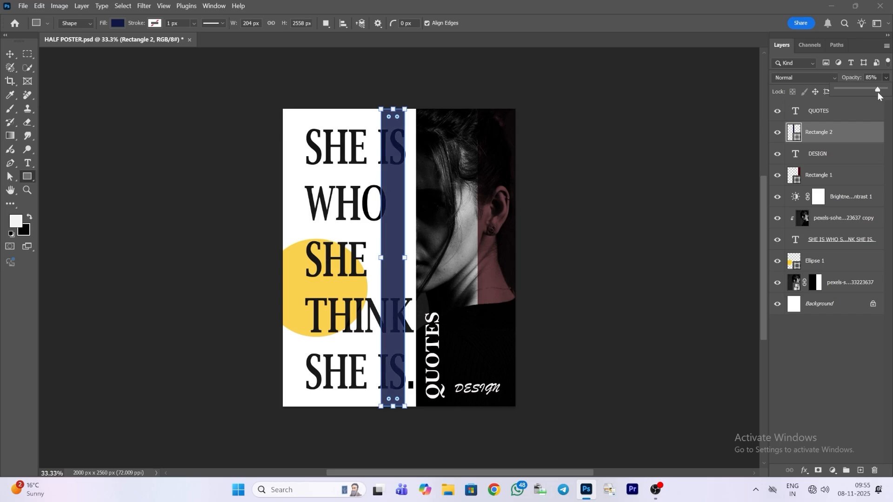
pyautogui.click(835, 77)
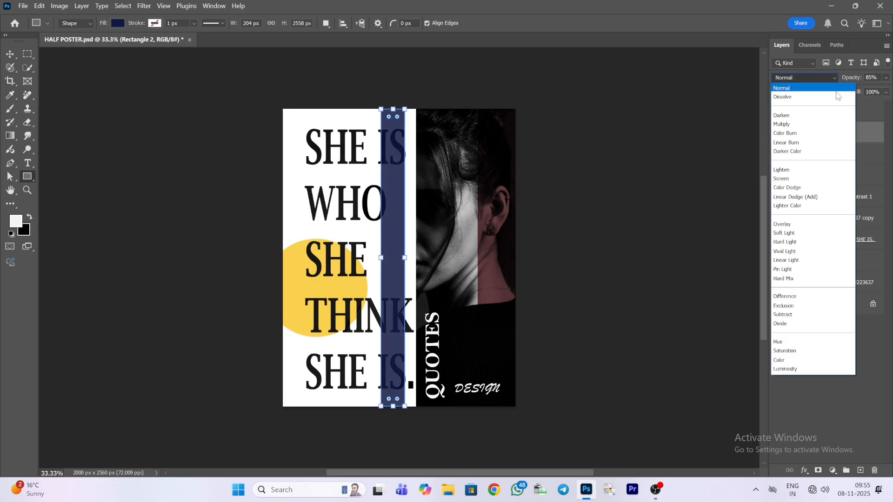
pyautogui.click(833, 124)
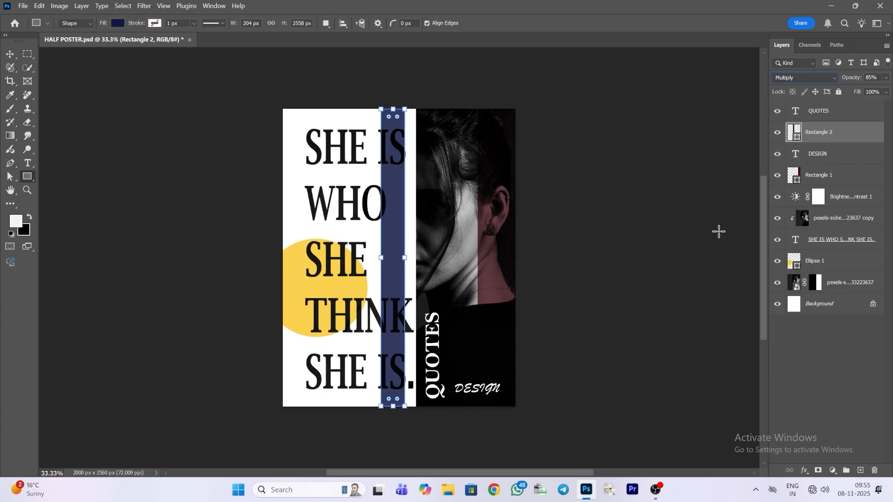
# Step: Move the navy strip against the inner edge of the portrait half and nudge it sideways to align it
pyautogui.click(10, 54)
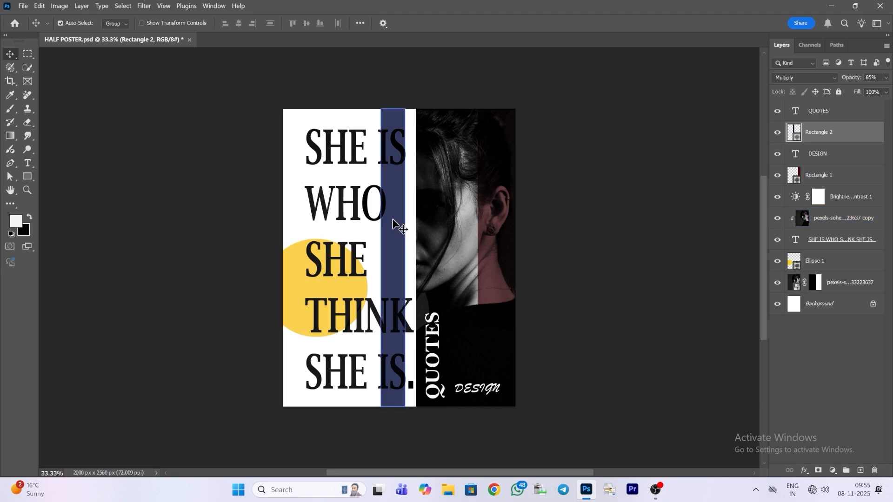
pyautogui.moveTo(393, 225)
pyautogui.mouseDown()
pyautogui.moveTo(298, 215)
pyautogui.moveTo(404, 221)
pyautogui.mouseUp()
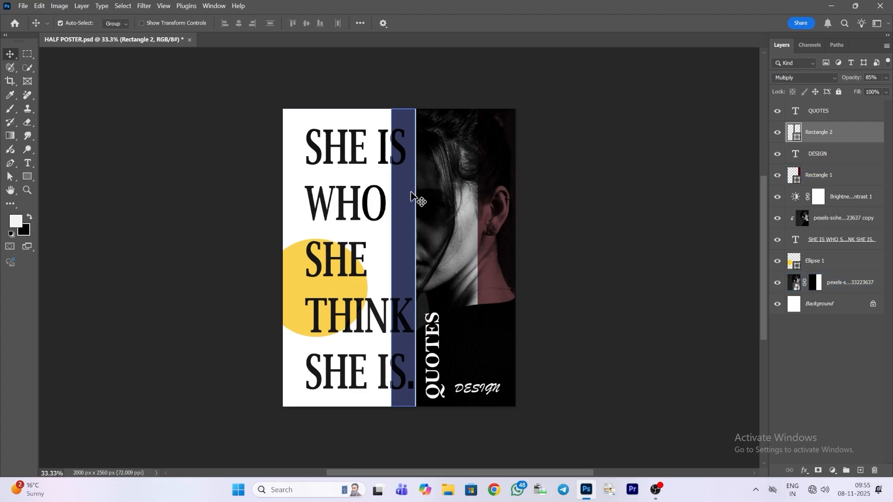
pyautogui.moveTo(410, 192); pyautogui.dragTo(413, 193)
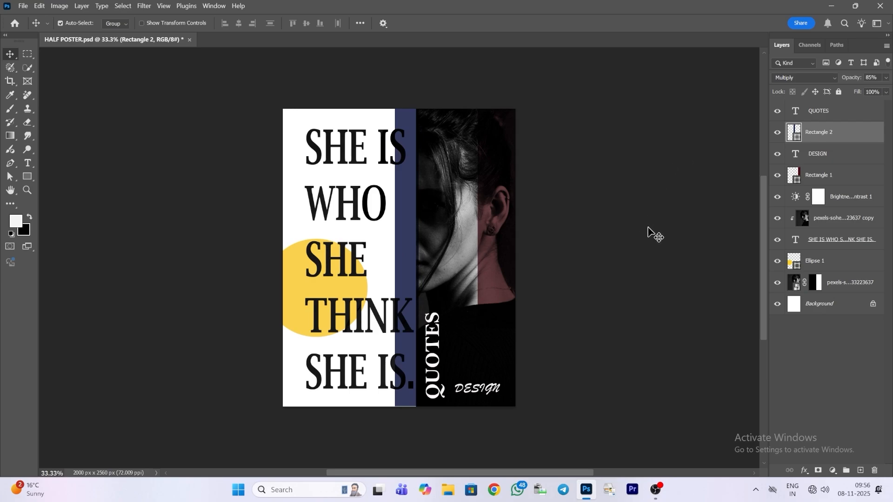
pyautogui.press('Left')
pyautogui.press('Left')
pyautogui.press('Left')
pyautogui.press('Left')
pyautogui.press('Left')
pyautogui.press('Left')
pyautogui.press('Left')
pyautogui.press('Left')
pyautogui.press('Left')
pyautogui.press('Left')
pyautogui.press('Left')
pyautogui.press('Left')
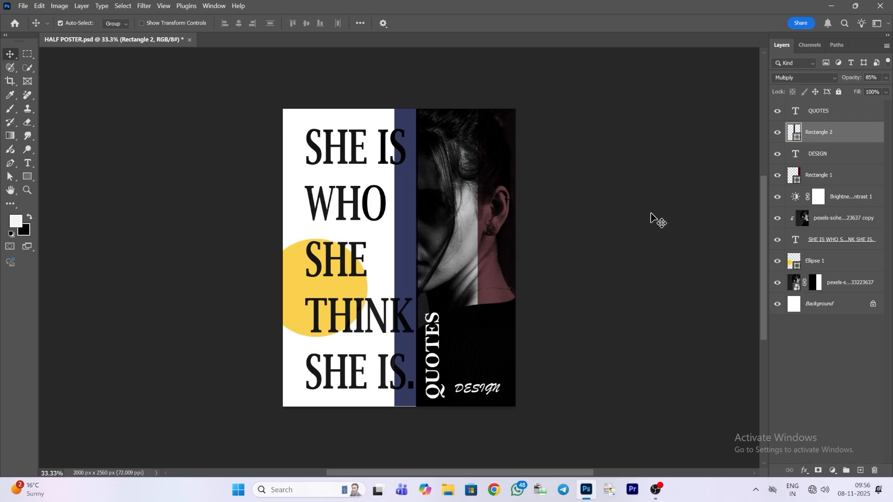
pyautogui.press('Left')
pyautogui.press('Left')
pyautogui.press('Left')
pyautogui.press('Left')
pyautogui.press('Left')
pyautogui.press('Left')
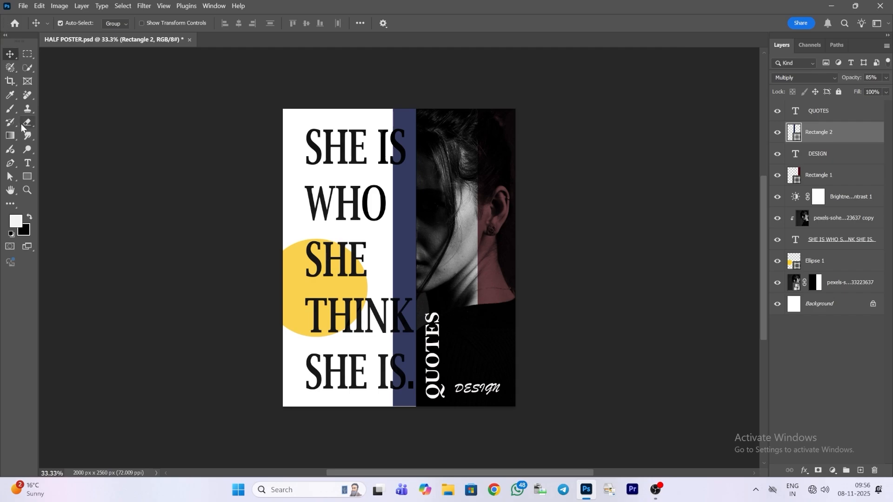
# Step: Resize the navy strip to about 193 × 2609 px and move it flush against the poster's left edge
pyautogui.click(32, 177)
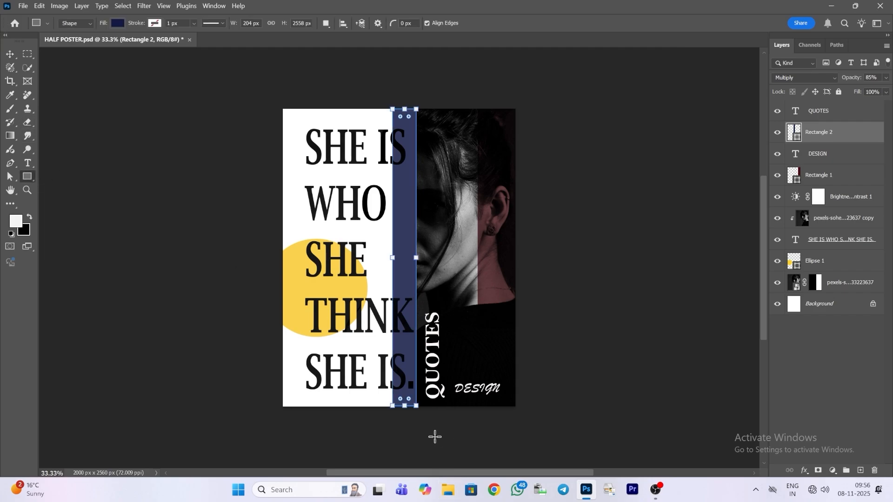
pyautogui.moveTo(414, 411); pyautogui.dragTo(414, 411)
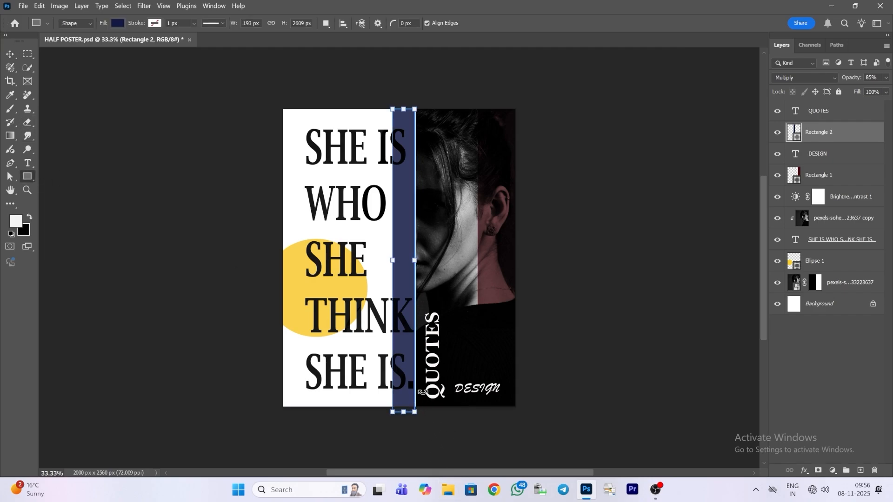
pyautogui.click(10, 55)
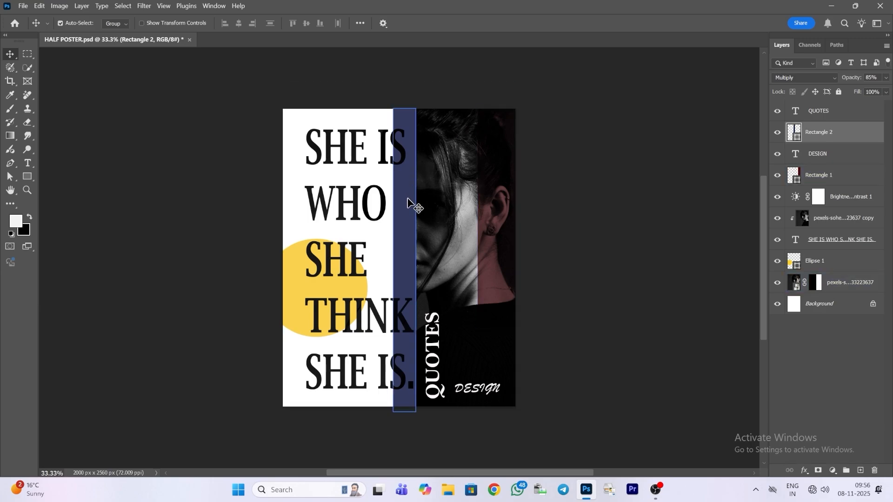
pyautogui.moveTo(409, 199); pyautogui.dragTo(299, 198)
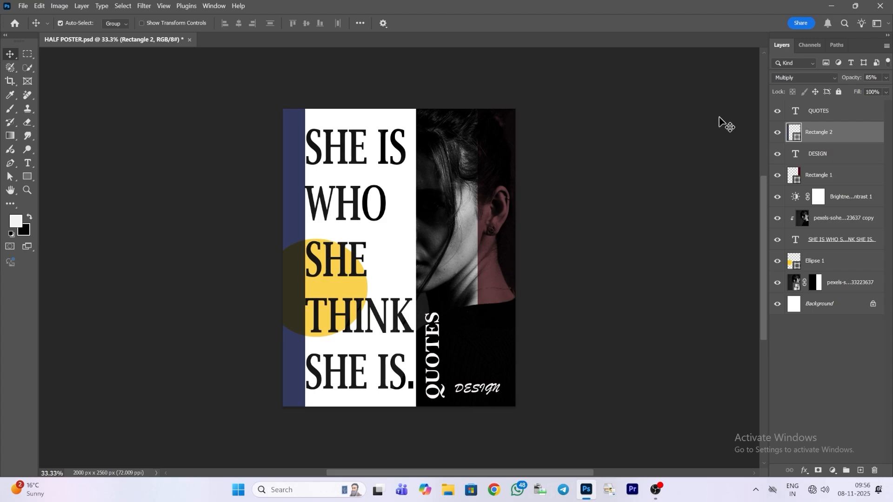
pyautogui.click(373, 160)
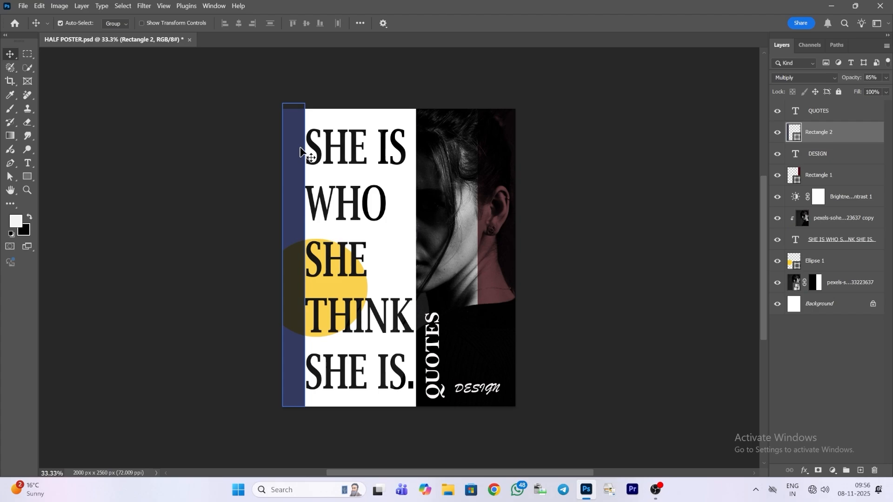
# Step: Nudge the yellow circle sideways so it sits slightly further right, partly under the navy strip
pyautogui.click(827, 260)
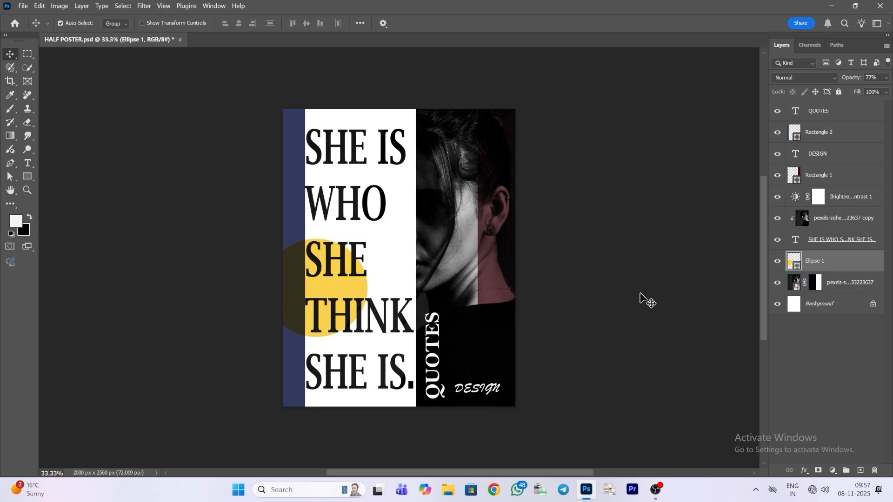
pyautogui.press('Right')
pyautogui.press('Right')
pyautogui.press('Right')
pyautogui.press('Right')
pyautogui.press('Right')
pyautogui.press('Right')
pyautogui.press('Right')
pyautogui.press('Right')
pyautogui.press('Right')
pyautogui.press('Right')
pyautogui.press('Right')
pyautogui.press('Right')
pyautogui.press('Right')
pyautogui.press('Right')
pyautogui.press('Right')
pyautogui.press('Right')
pyautogui.press('Right')
pyautogui.press('Right')
pyautogui.press('Right')
pyautogui.press('Right')
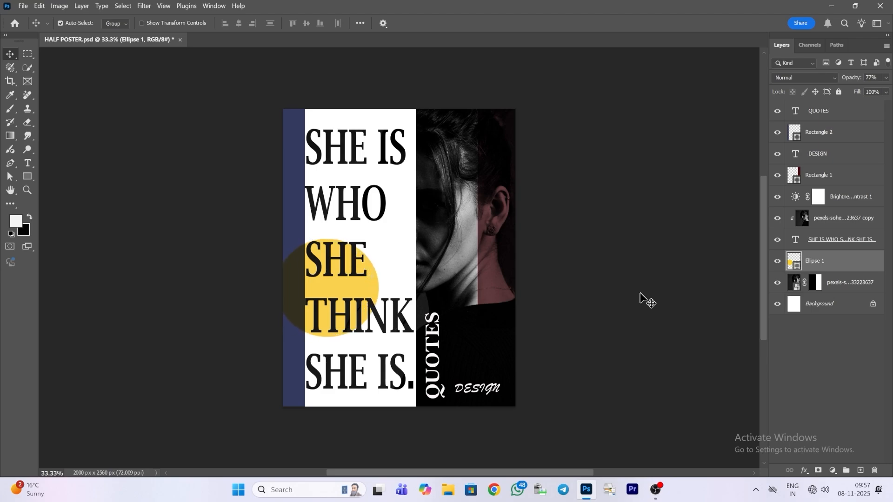
pyautogui.press('Right')
pyautogui.press('Right')
pyautogui.press('Right')
pyautogui.press('Right')
pyautogui.press('Right')
pyautogui.press('Right')
pyautogui.press('Right')
pyautogui.press('Right')
pyautogui.press('Right')
pyautogui.press('Right')
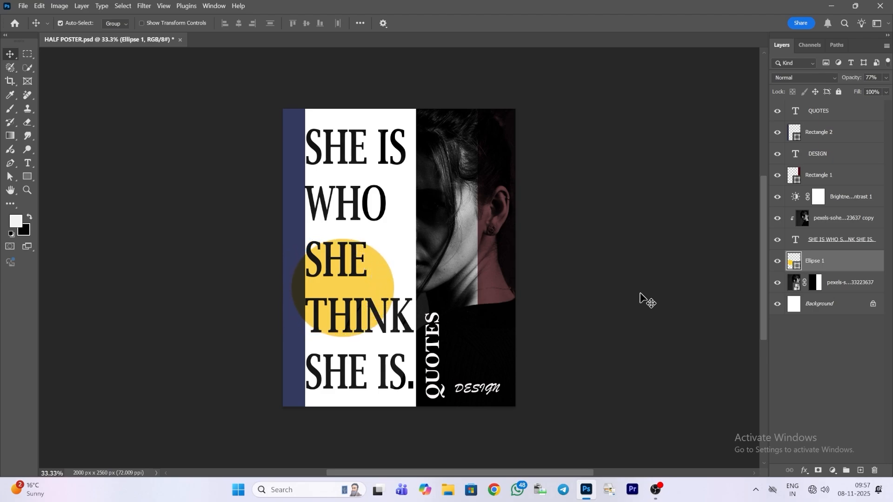
pyautogui.press('Left')
pyautogui.press('Left')
pyautogui.press('Left')
pyautogui.press('Left')
pyautogui.press('Left')
pyautogui.press('Left')
pyautogui.press('Left')
pyautogui.press('Left')
pyautogui.press('Left')
pyautogui.press('Left')
pyautogui.press('Left')
pyautogui.press('Left')
pyautogui.press('Left')
pyautogui.press('Left')
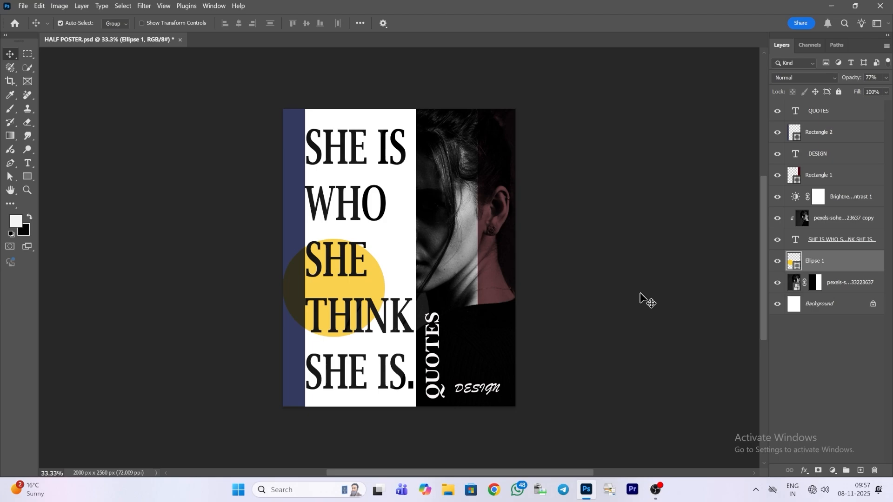
pyautogui.press('Left')
pyautogui.press('Left')
pyautogui.press('Left')
pyautogui.press('Left')
pyautogui.press('Left')
pyautogui.press('Left')
pyautogui.press('Left')
pyautogui.press('Left')
pyautogui.press('Left')
pyautogui.press('Left')
pyautogui.press('Left')
pyautogui.press('Left')
pyautogui.press('Left')
pyautogui.press('Left')
pyautogui.press('Left')
pyautogui.press('Left')
pyautogui.press('Left')
pyautogui.press('Left')
pyautogui.press('Left')
pyautogui.press('Left')
pyautogui.press('Left')
pyautogui.press('Left')
pyautogui.press('Left')
pyautogui.press('Left')
pyautogui.press('Left')
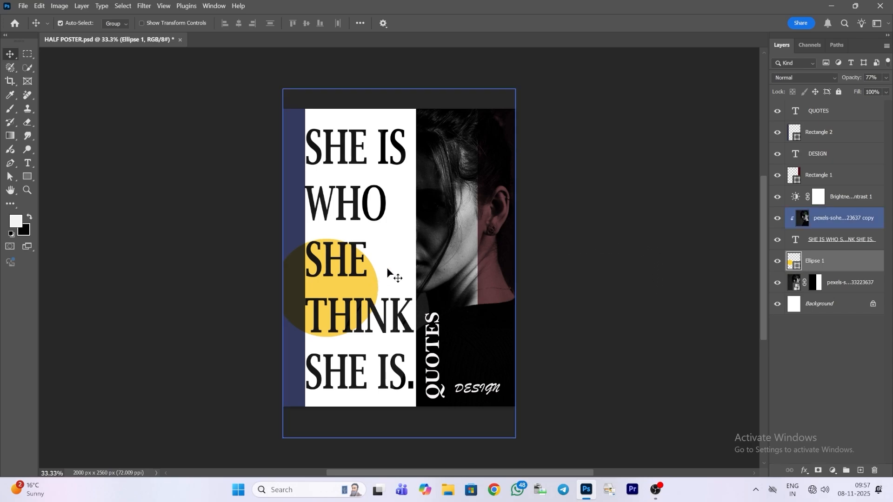
# Step: Nudge the yellow circle down slightly so it sits behind the SHE and THINK lines
pyautogui.press('Down')
pyautogui.press('Down')
pyautogui.press('Down')
pyautogui.press('Down')
pyautogui.press('Down')
pyautogui.press('Down')
pyautogui.press('Down')
pyautogui.press('Down')
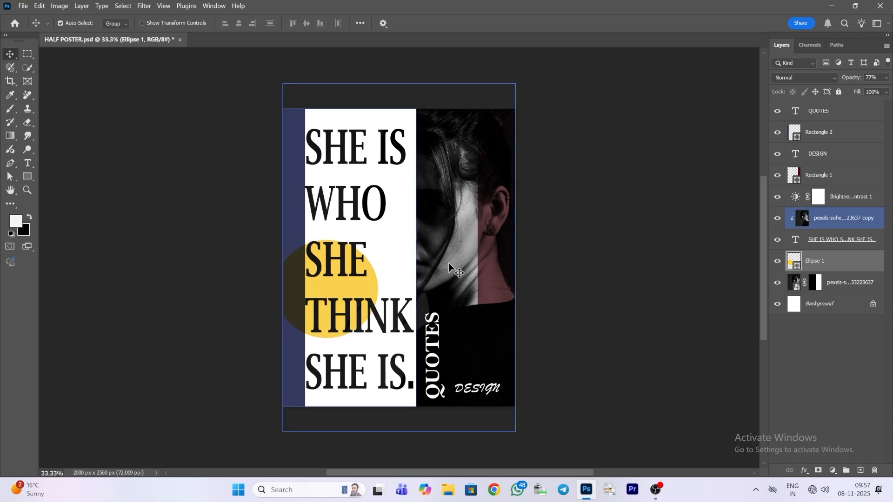
pyautogui.hotkey('shift', 'Down')
pyautogui.hotkey('shift', 'Down')
pyautogui.hotkey('shift', 'Down')
pyautogui.hotkey('shift', 'Down')
pyautogui.hotkey('shift', 'Down')
pyautogui.hotkey('shift', 'Down')
pyautogui.hotkey('shift', 'Down')
pyautogui.hotkey('shift', 'Down')
pyautogui.hotkey('shift', 'Down')
pyautogui.hotkey('shift', 'Down')
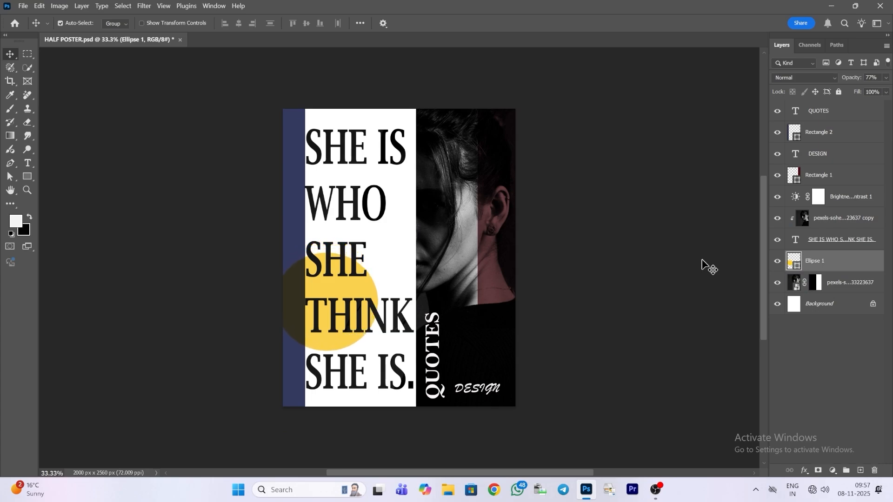
pyautogui.hotkey('shift', 'Down')
pyautogui.hotkey('shift', 'Down')
pyautogui.hotkey('shift', 'Down')
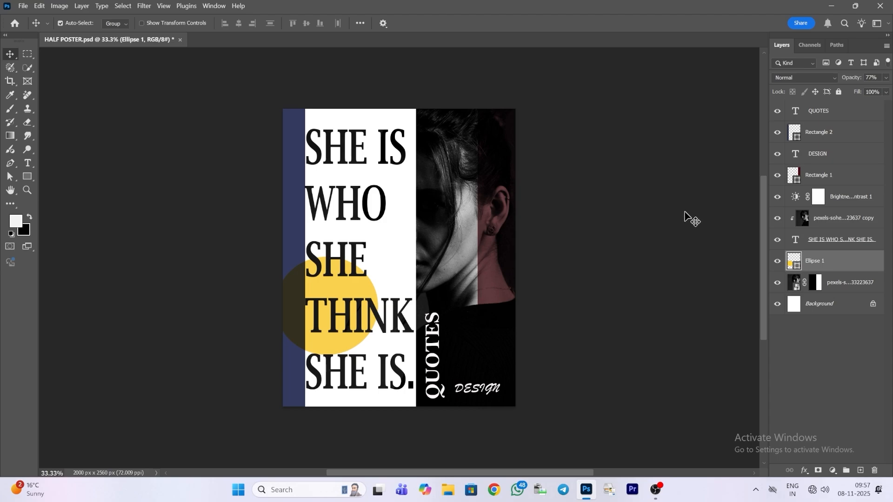
pyautogui.hotkey('shift', 'Up')
pyautogui.hotkey('shift', 'Up')
pyautogui.hotkey('shift', 'Up')
pyautogui.hotkey('shift', 'Up')
pyautogui.hotkey('shift', 'Up')
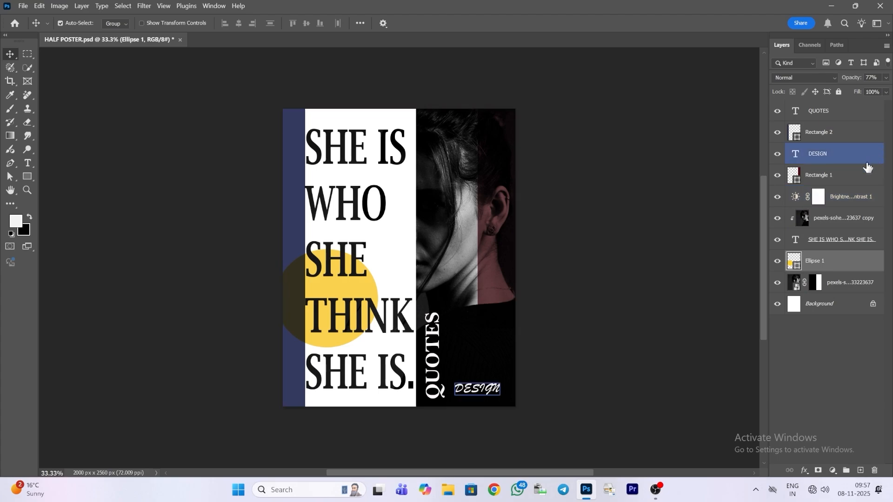
# Step: Try alternative fonts on the headline text
pyautogui.click(846, 240)
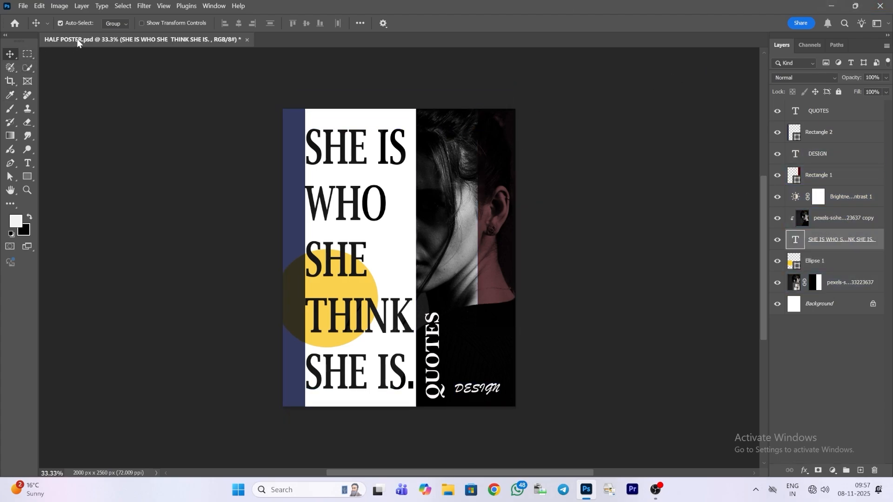
pyautogui.click(28, 161)
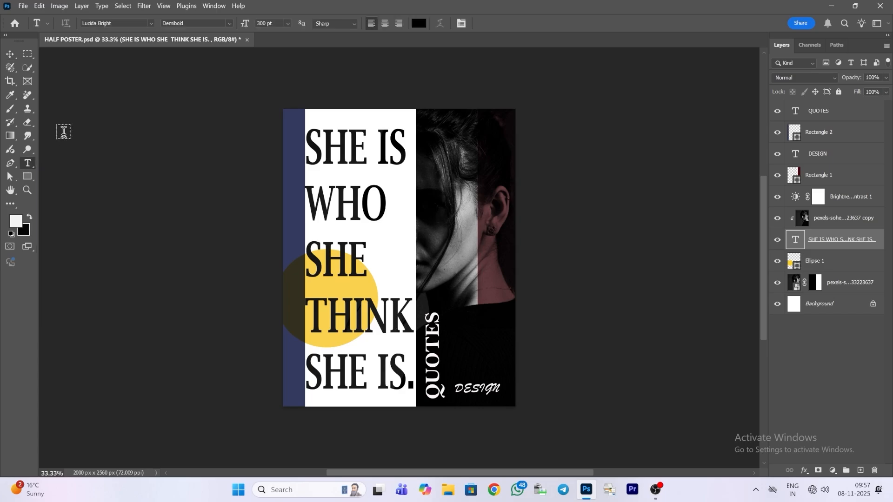
pyautogui.click(151, 23)
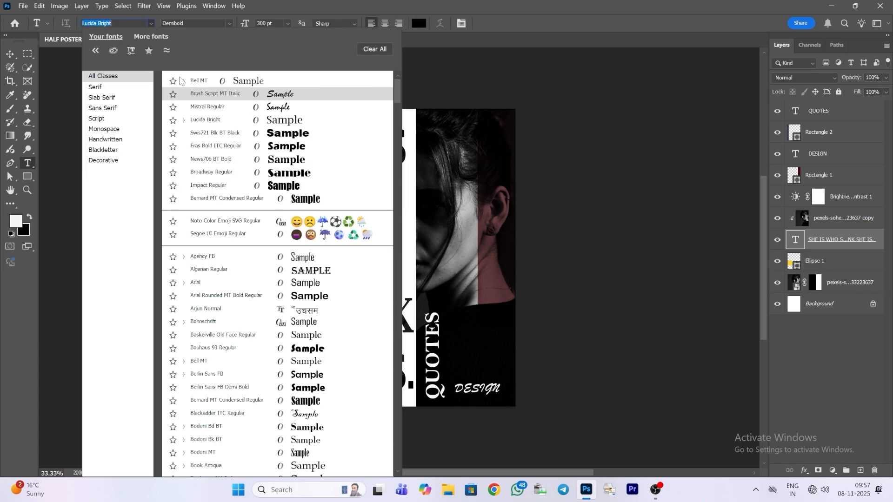
pyautogui.press('Down')
pyautogui.press('Down')
pyautogui.press('Down')
pyautogui.press('Down')
pyautogui.press('Down')
pyautogui.press('Down')
pyautogui.press('Down')
pyautogui.press('Down')
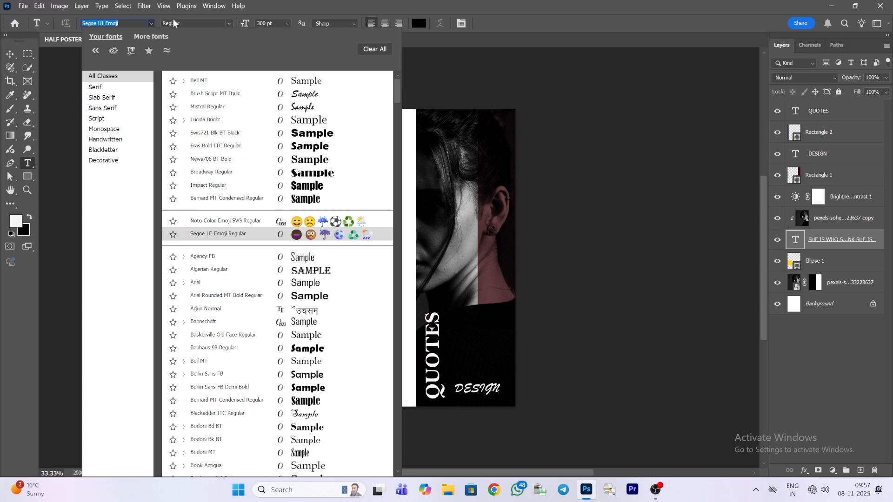
pyautogui.click(150, 22)
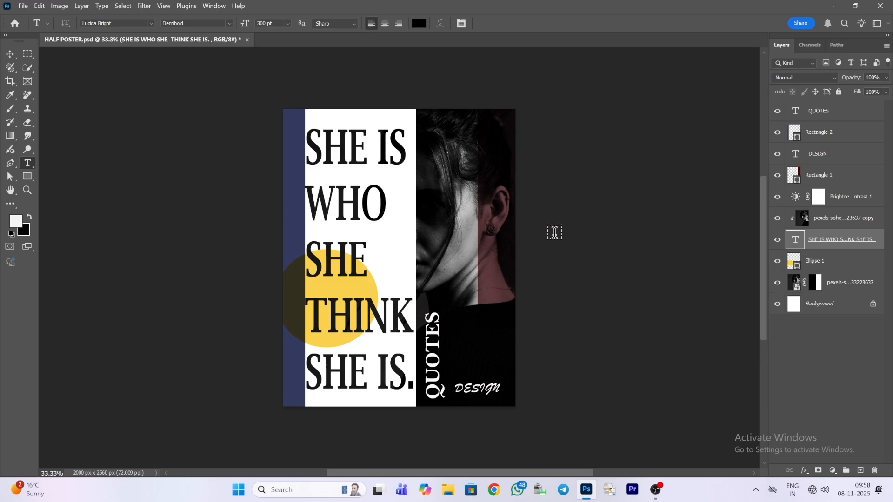
pyautogui.moveTo(554, 237); pyautogui.dragTo(709, 236)
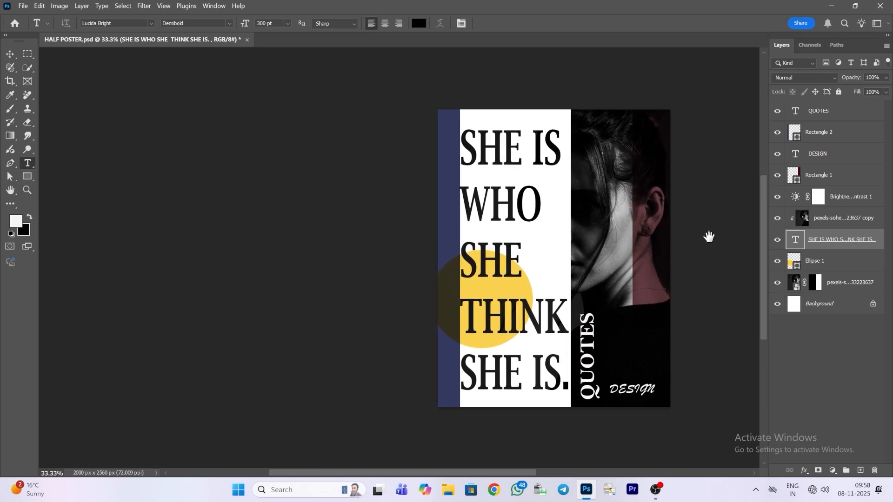
pyautogui.click(150, 23)
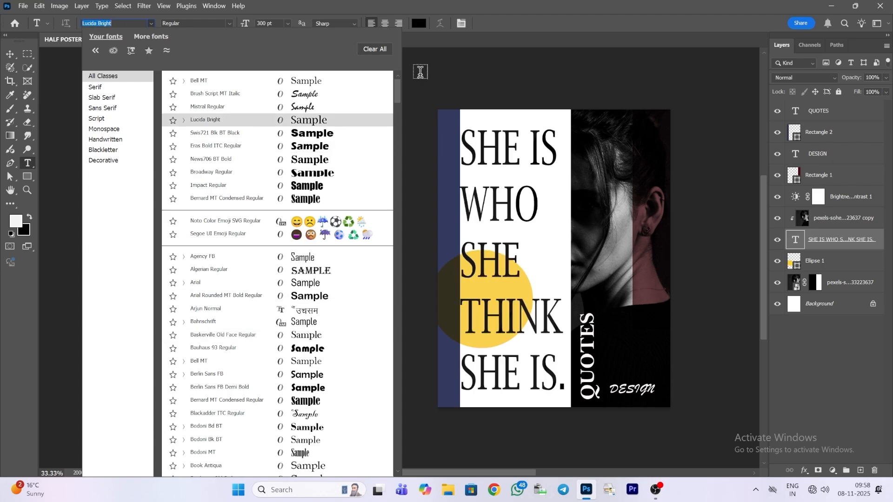
pyautogui.click(150, 23)
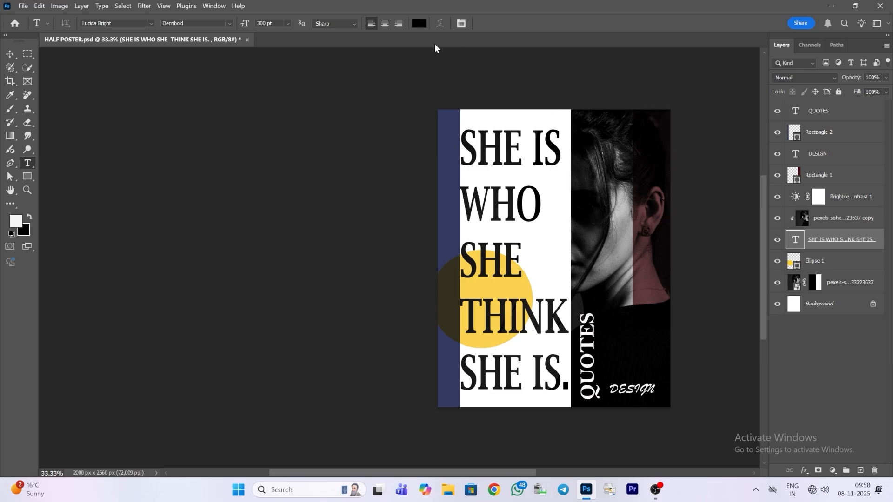
# Step: Set the headline text's tracking to 80
pyautogui.click(461, 25)
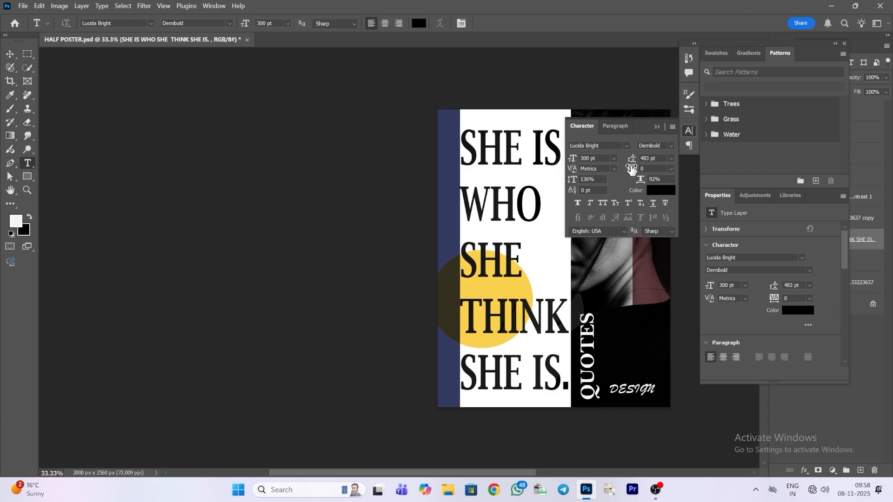
pyautogui.moveTo(632, 169); pyautogui.dragTo(633, 160)
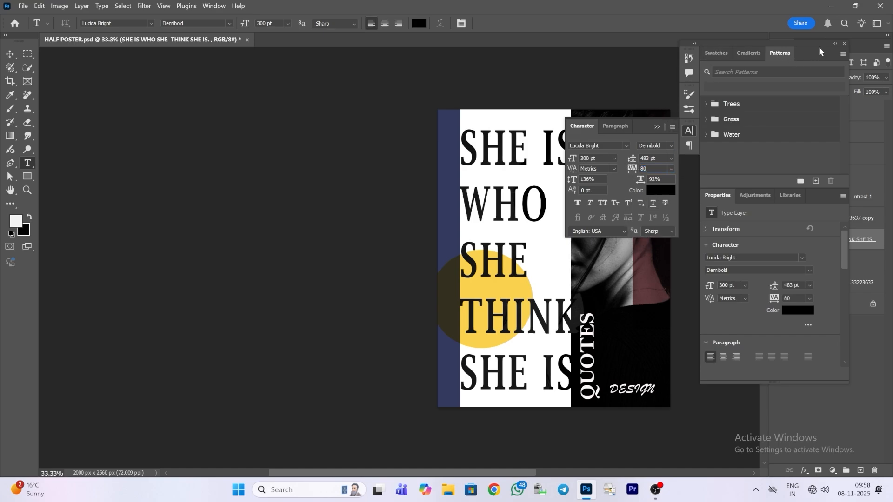
pyautogui.click(844, 45)
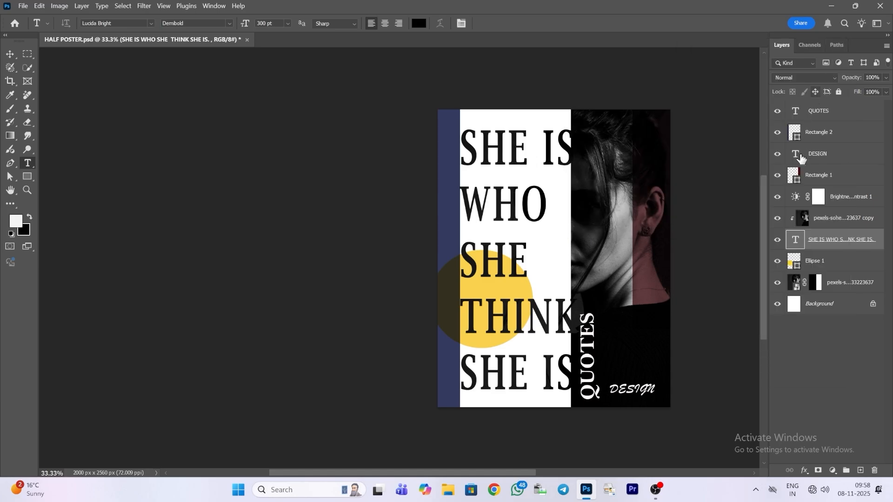
# Step: Move the headline block left with Free Transform so it overlaps the navy strip and clears the portrait half
pyautogui.click(10, 54)
pyautogui.click(510, 274)
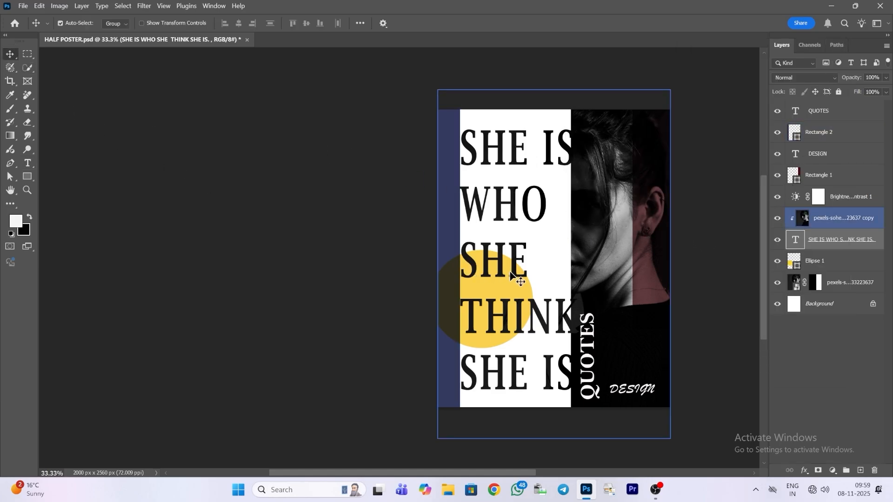
pyautogui.click(819, 261)
pyautogui.click(828, 241)
pyautogui.hotkey('ctrl', 't')
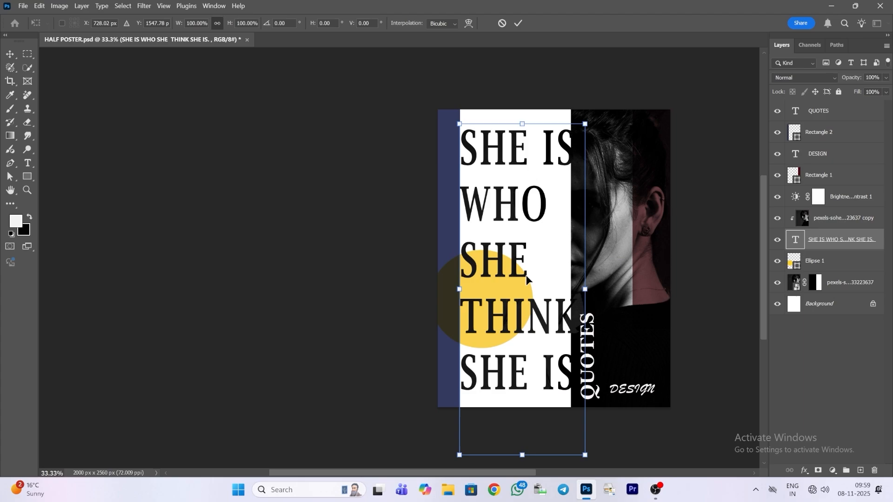
pyautogui.moveTo(535, 277); pyautogui.dragTo(517, 274)
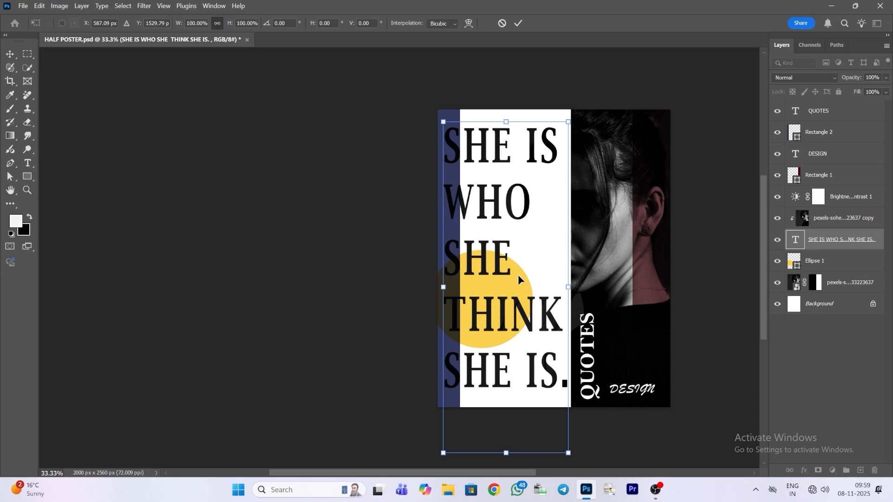
# Step: Nudge the headline block right to an X position of about 611 px and apply the transform
pyautogui.press('Right')
pyautogui.press('Right')
pyautogui.press('Right')
pyautogui.press('Right')
pyautogui.press('Right')
pyautogui.press('Right')
pyautogui.press('Right')
pyautogui.press('Right')
pyautogui.press('Right')
pyautogui.press('Right')
pyautogui.press('Right')
pyautogui.press('Right')
pyautogui.press('Right')
pyautogui.press('Right')
pyautogui.press('Right')
pyautogui.press('Right')
pyautogui.press('Right')
pyautogui.press('Right')
pyautogui.press('Right')
pyautogui.press('Right')
pyautogui.press('Right')
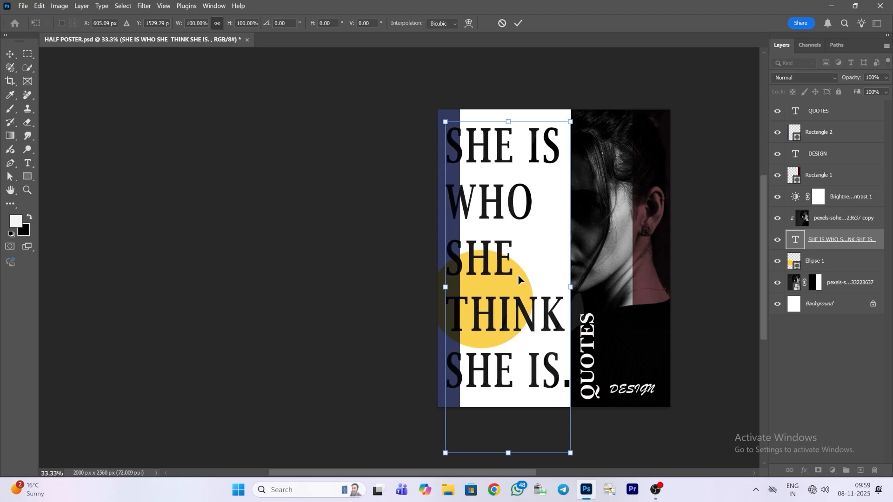
pyautogui.press('Right')
pyautogui.press('Right')
pyautogui.press('Right')
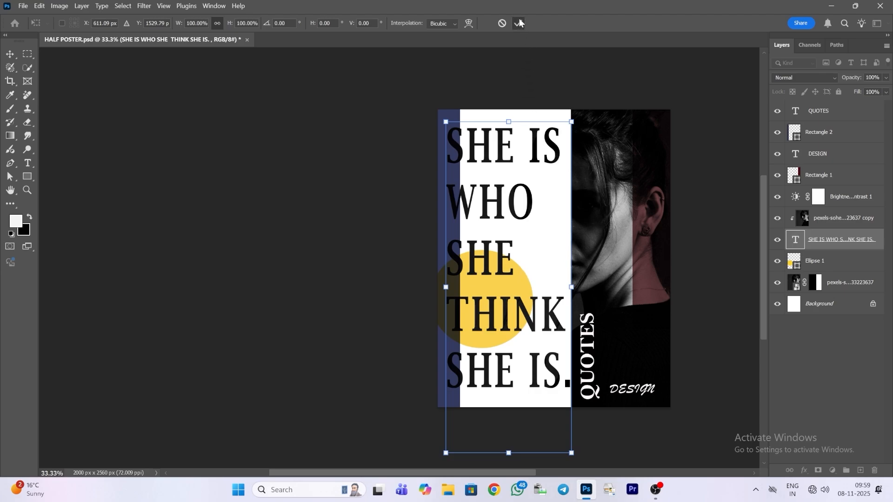
pyautogui.click(520, 22)
pyautogui.click(637, 218)
pyautogui.click(535, 279)
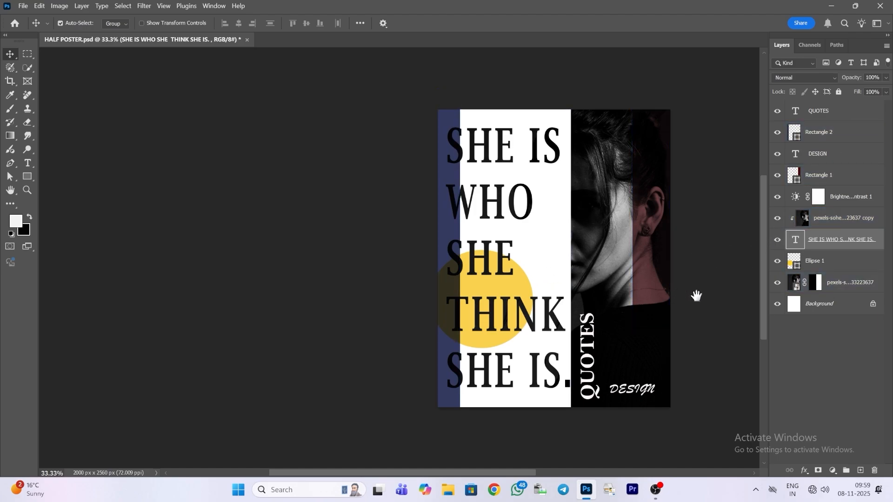
pyautogui.moveTo(696, 295); pyautogui.dragTo(562, 296)
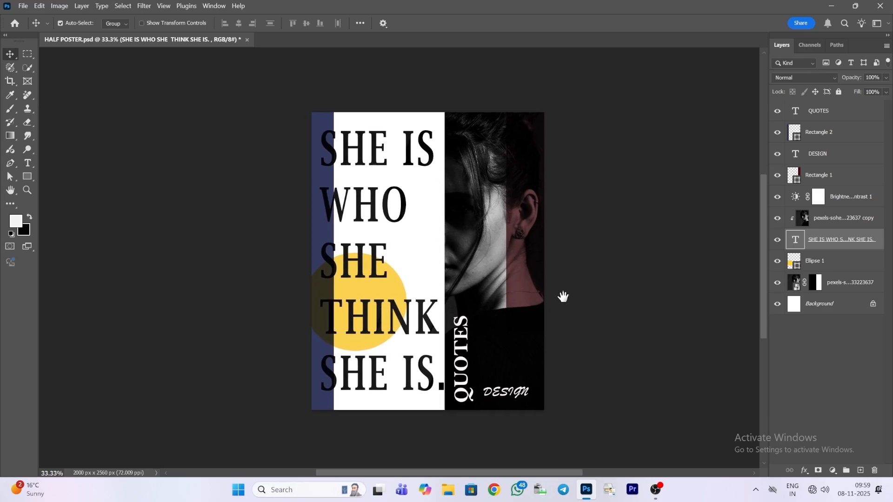
pyautogui.hotkey('ctrl', '+')
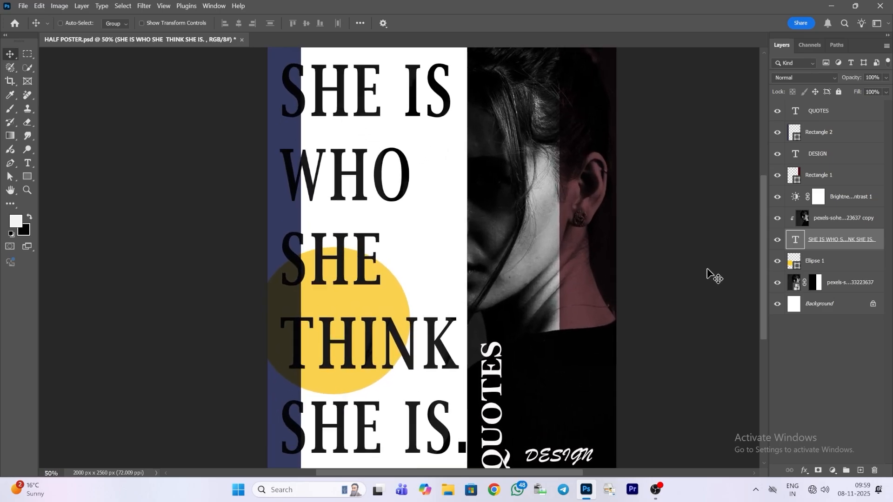